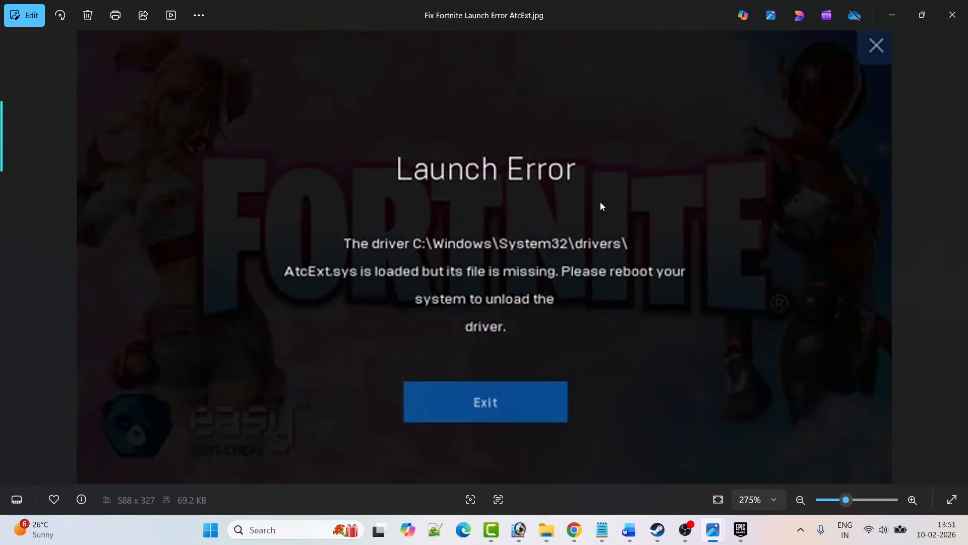
View the usbvox launch error image and switch to the Word document with the Fortnite fixes.
{"action": "key", "text": "Right"}
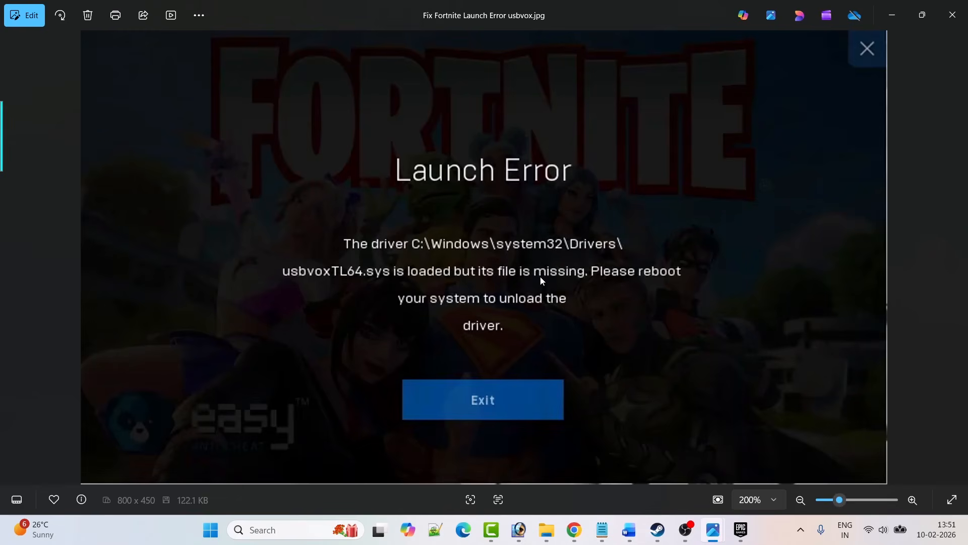
{"action": "left_click", "coordinate": [628, 529]}
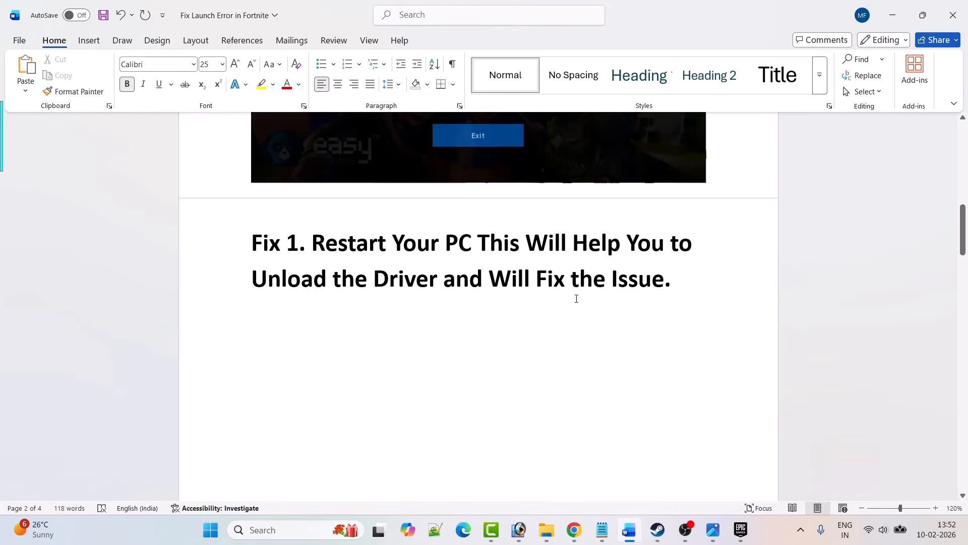
View the Windows power options containing Restart, dismiss them without restarting, and switch to the Epic Games Launcher.
{"action": "key", "text": "super"}
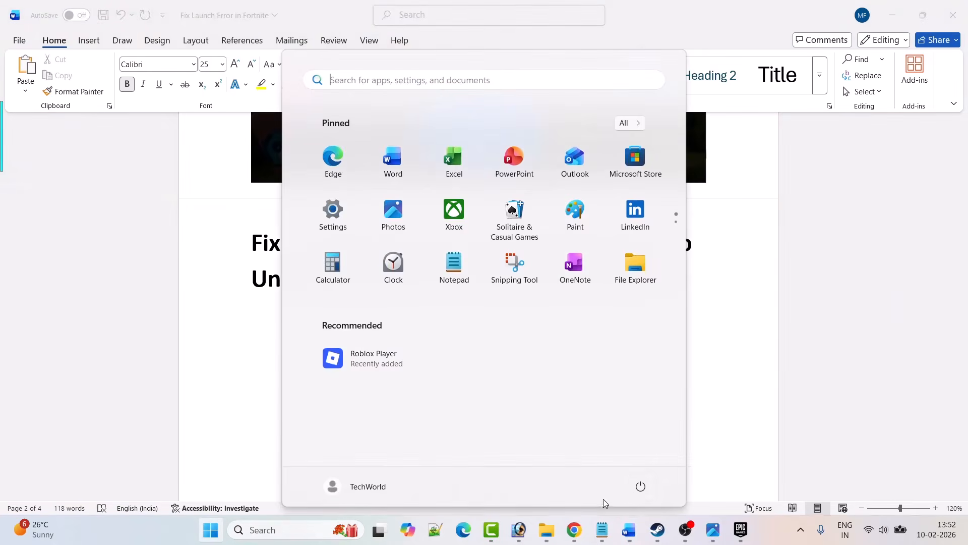
{"action": "left_click", "coordinate": [634, 491]}
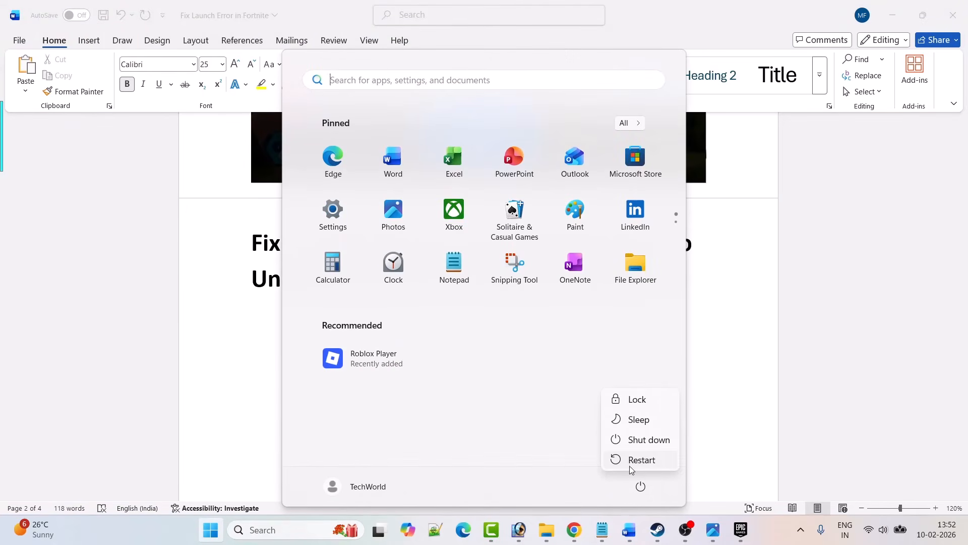
{"action": "left_click", "coordinate": [766, 446]}
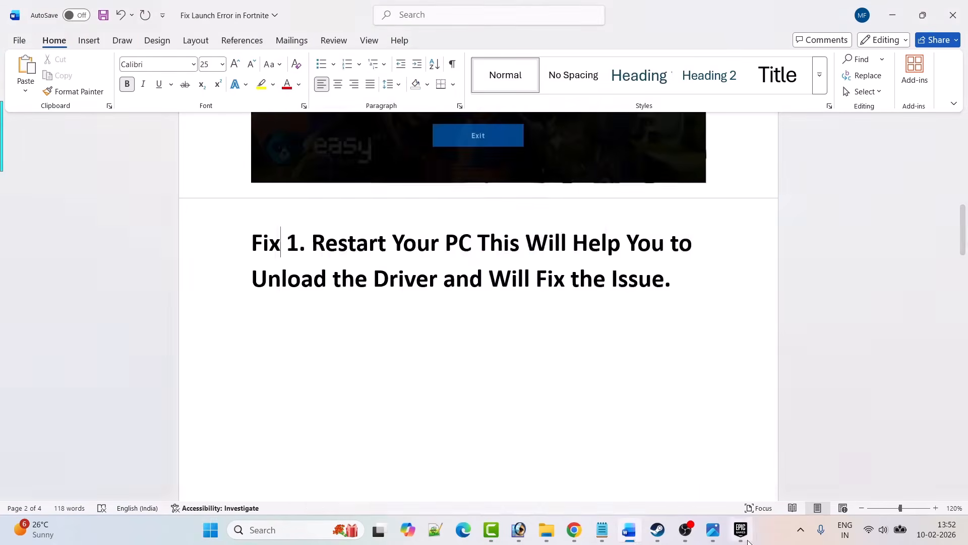
{"action": "left_click", "coordinate": [741, 531]}
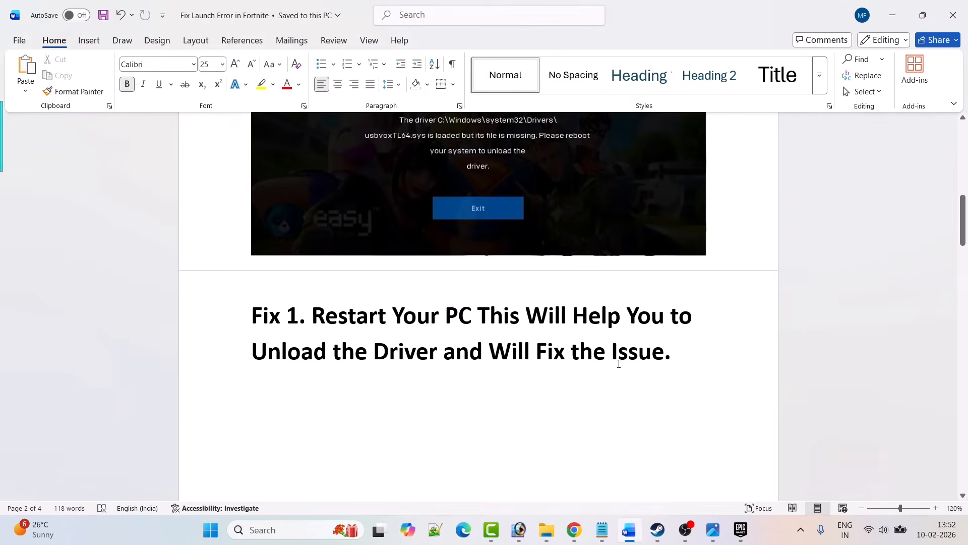
Review the launch error sections and the Fix 2 instructions for renaming the two driver files in the Word document.
{"action": "scroll", "coordinate": [581, 367], "scroll_direction": "down", "scroll_amount": 6}
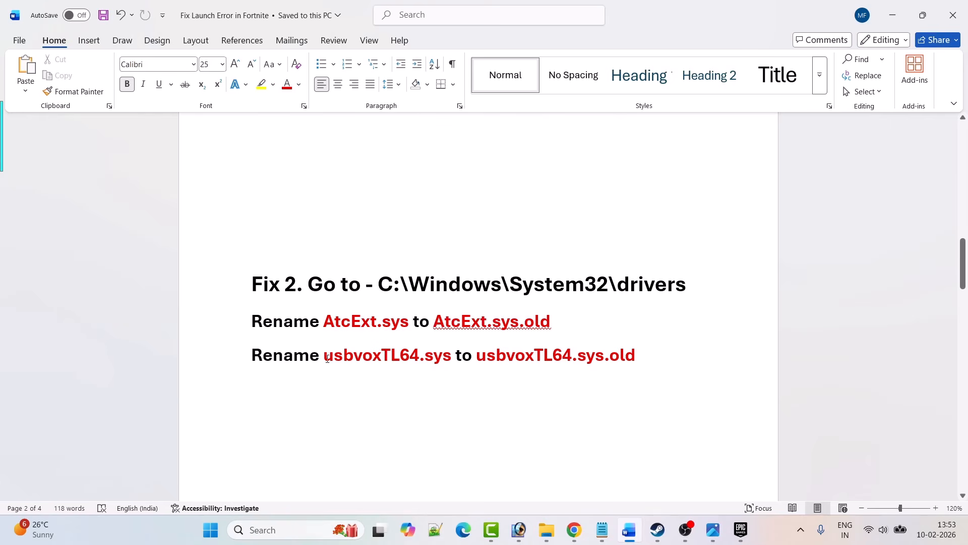
{"action": "left_click_drag", "start_coordinate": [327, 358], "coordinate": [417, 356]}
{"action": "left_click", "coordinate": [422, 376]}
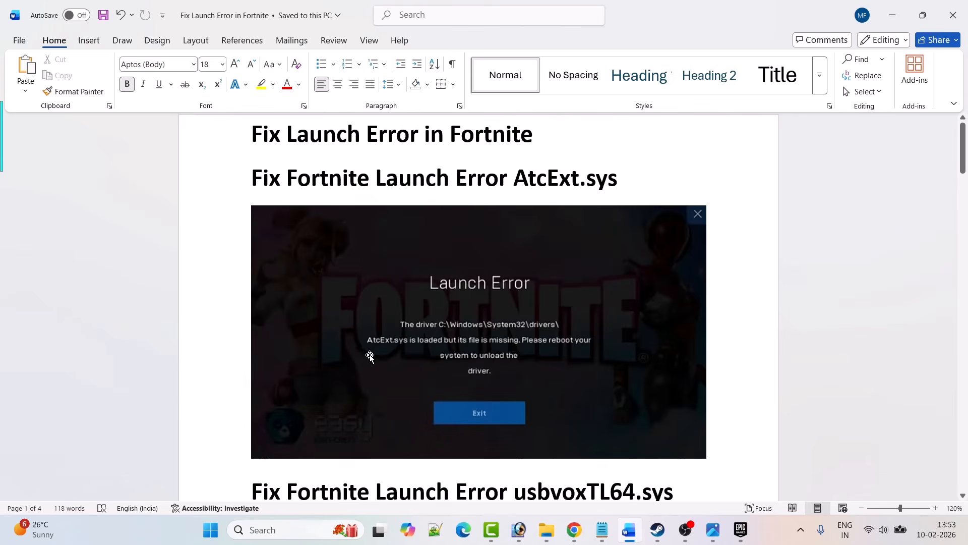
{"action": "scroll", "coordinate": [392, 348], "scroll_direction": "down", "scroll_amount": 5}
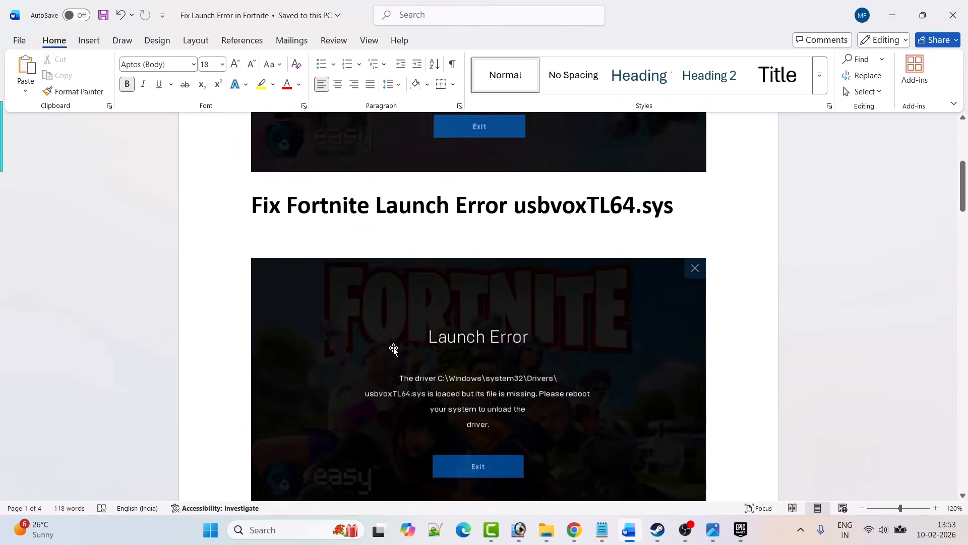
{"action": "scroll", "coordinate": [393, 348], "scroll_direction": "down", "scroll_amount": 1}
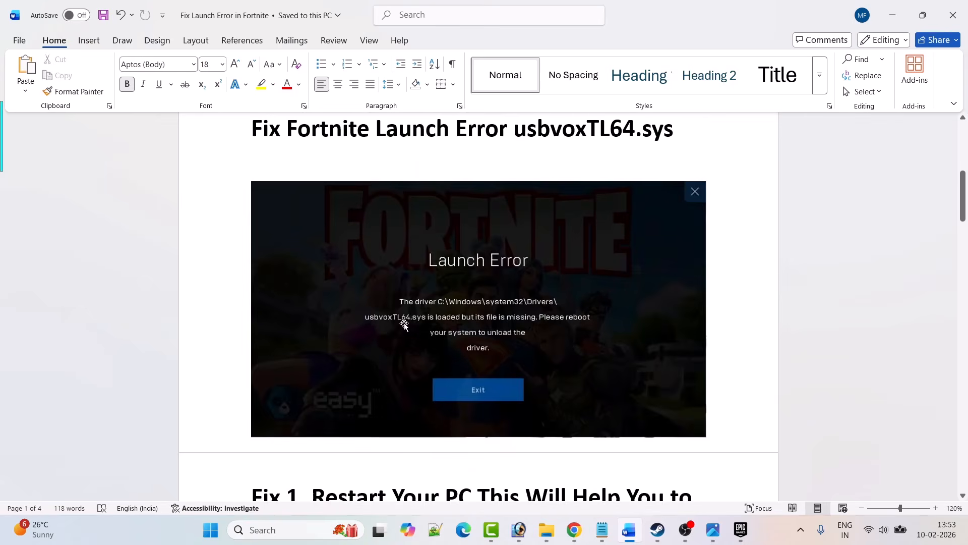
{"action": "scroll", "coordinate": [404, 324], "scroll_direction": "down", "scroll_amount": 9}
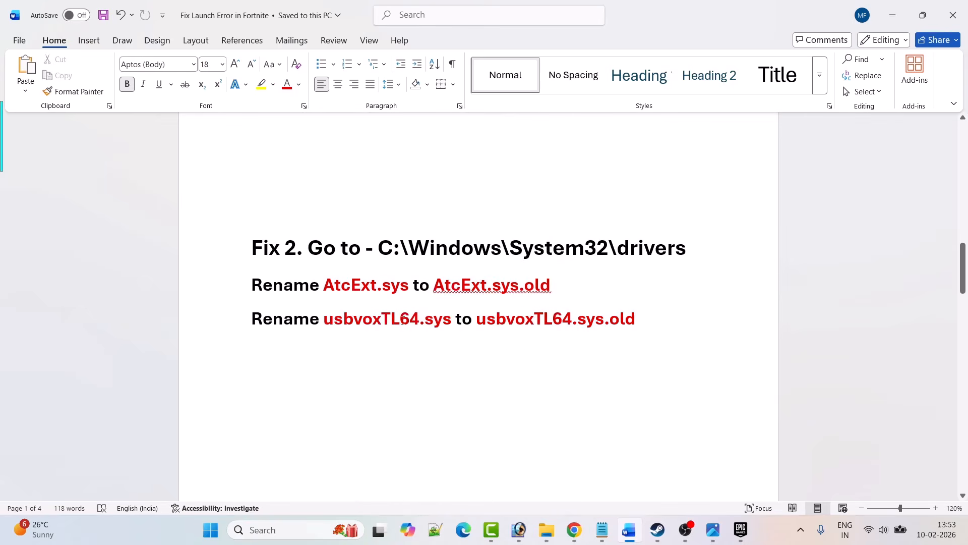
Switch to File Explorer and open the folder C:\Windows\System32\drivers.
{"action": "key", "text": "alt+Tab"}
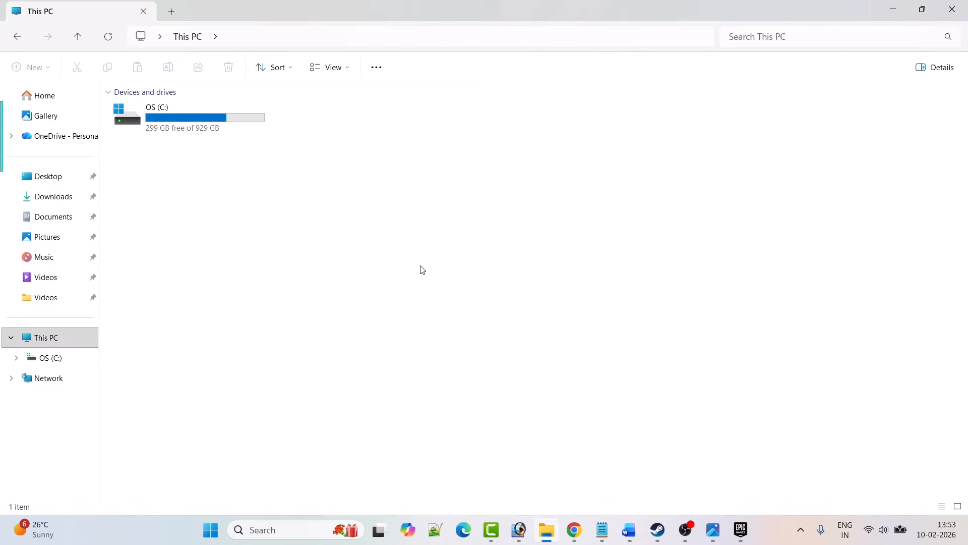
{"action": "double_click", "coordinate": [197, 117]}
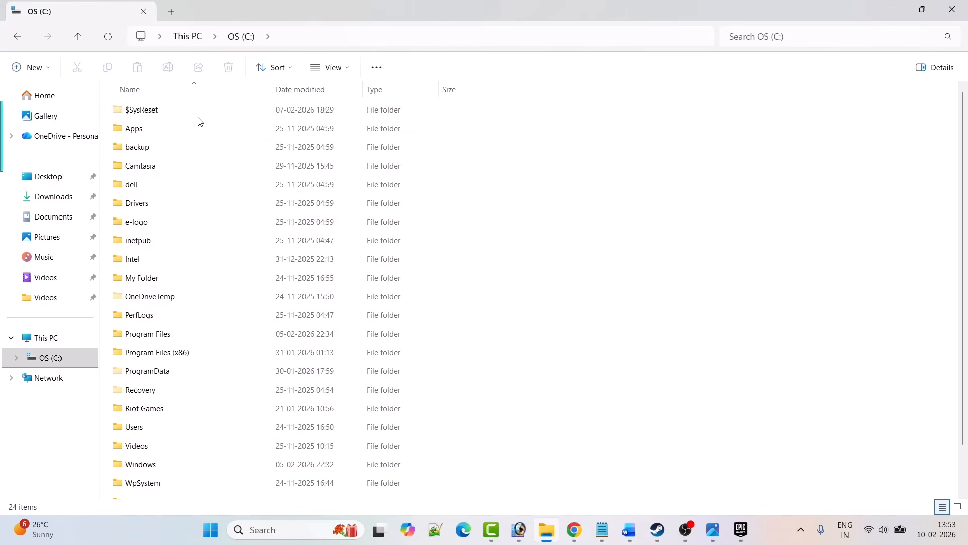
{"action": "double_click", "coordinate": [157, 466]}
{"action": "left_click", "coordinate": [387, 316]}
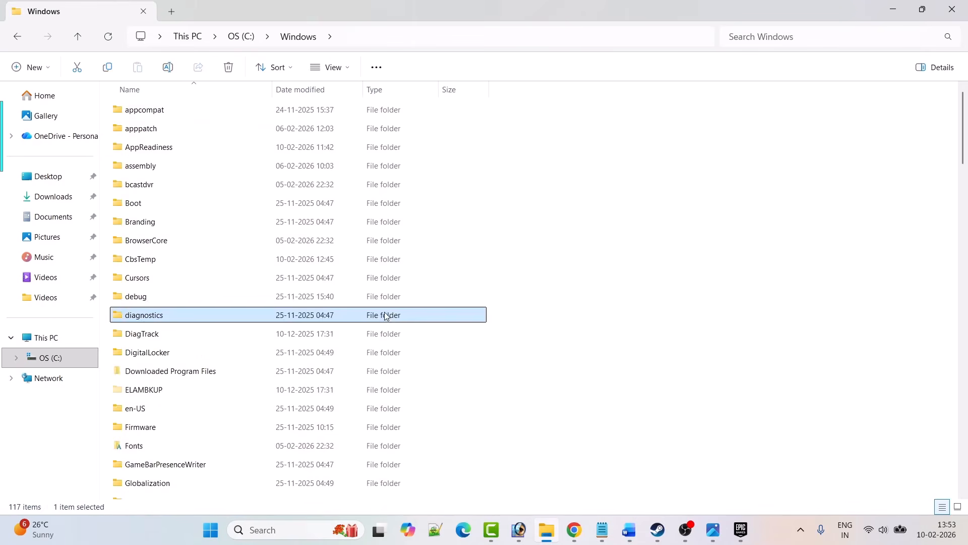
{"action": "key", "text": "s"}
{"action": "left_click", "coordinate": [172, 391]}
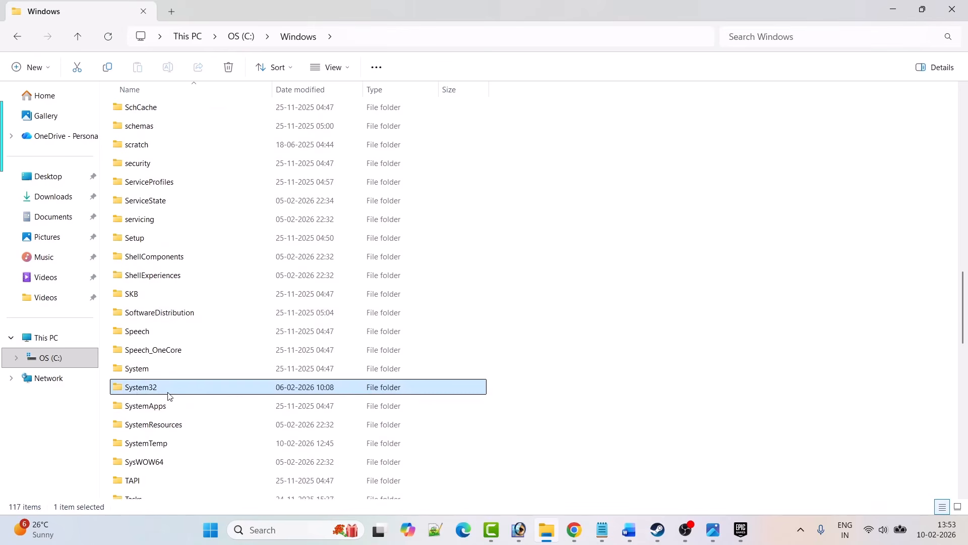
{"action": "double_click", "coordinate": [176, 395]}
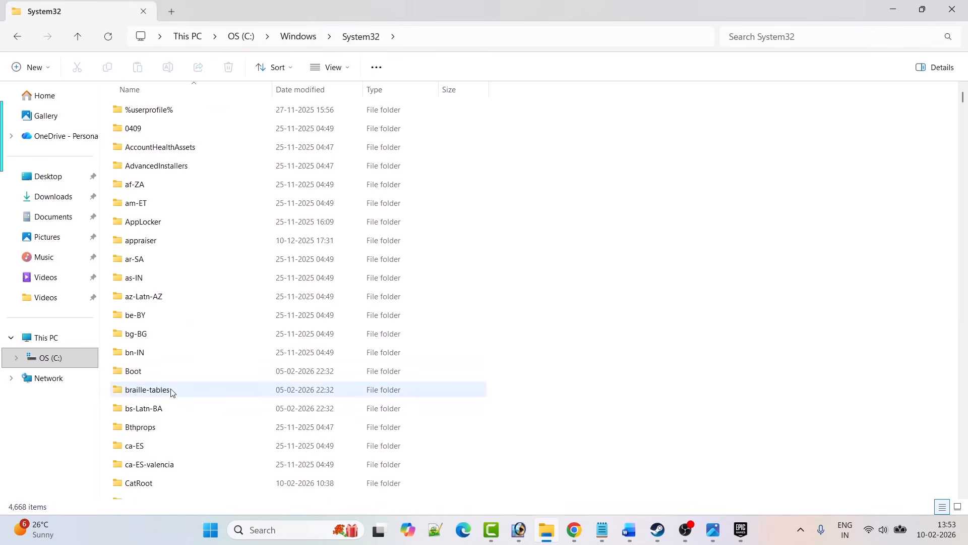
{"action": "left_click", "coordinate": [183, 332]}
{"action": "key", "text": "d"}
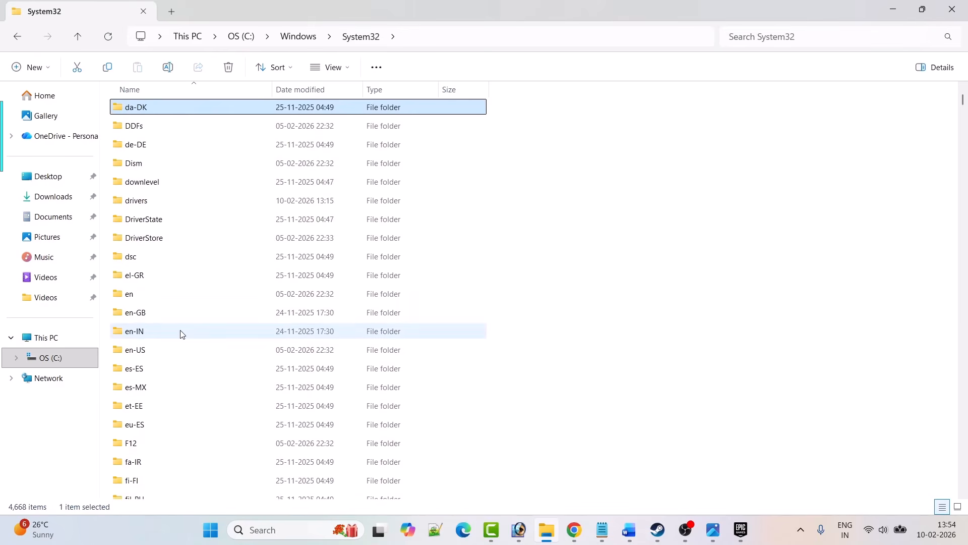
{"action": "left_click", "coordinate": [145, 205]}
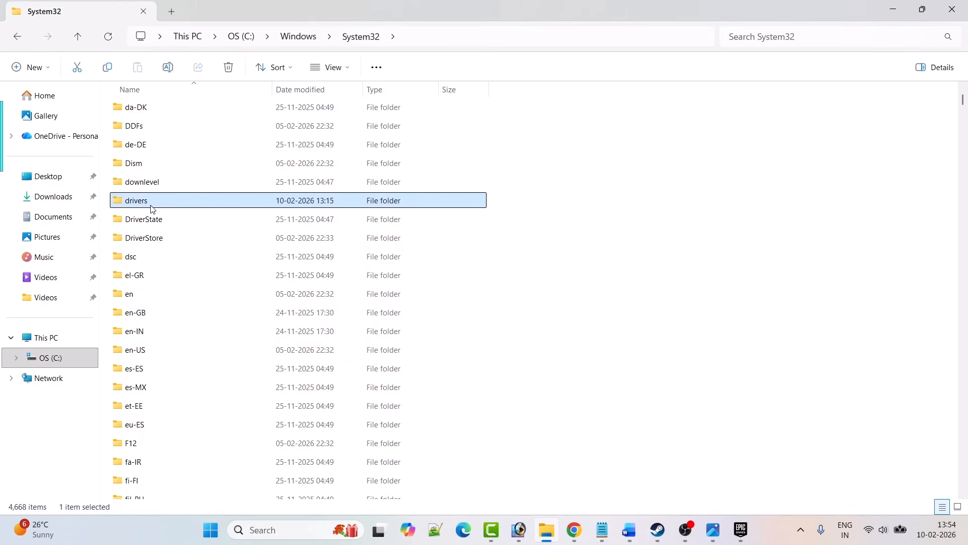
{"action": "double_click", "coordinate": [162, 206]}
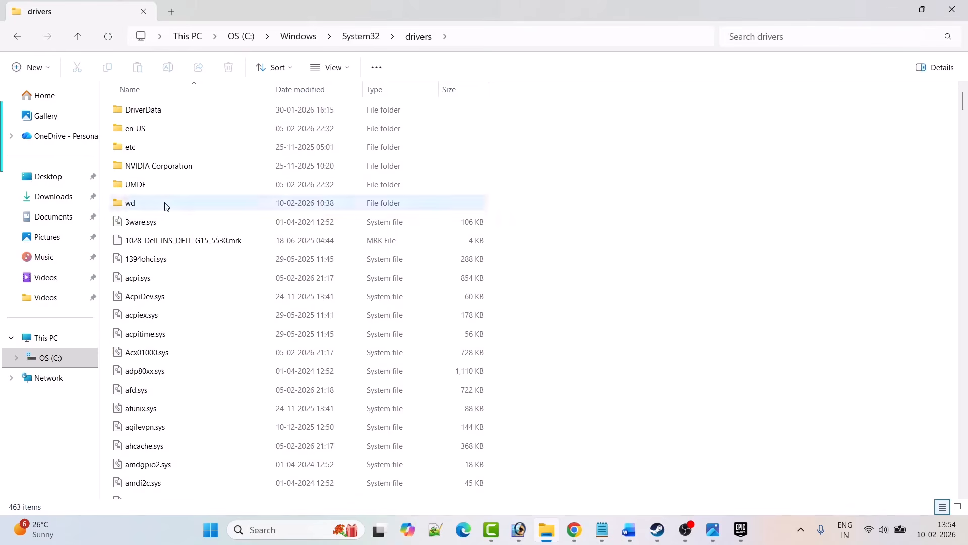
Search the drivers folder for atcext and rename AtcExt.sys to AtcExt.sys.old, granting administrator permission.
{"action": "left_click", "coordinate": [762, 38]}
{"action": "type", "text": "atc"}
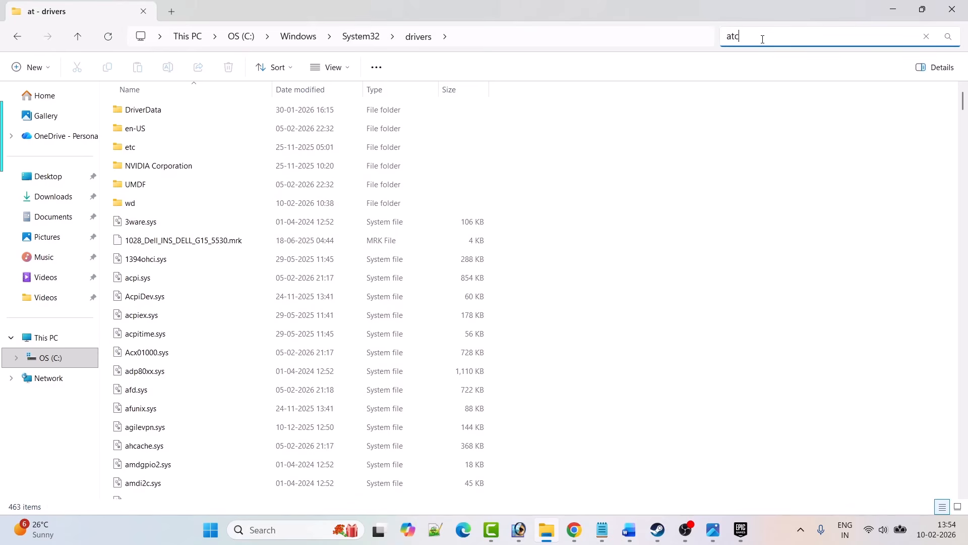
{"action": "type", "text": "ext"}
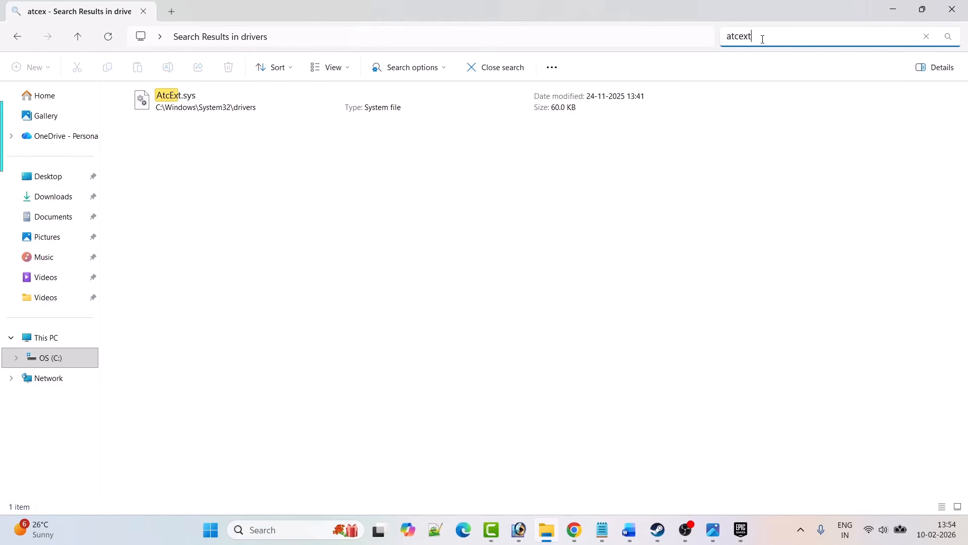
{"action": "left_click", "coordinate": [196, 105]}
{"action": "right_click", "coordinate": [196, 105]}
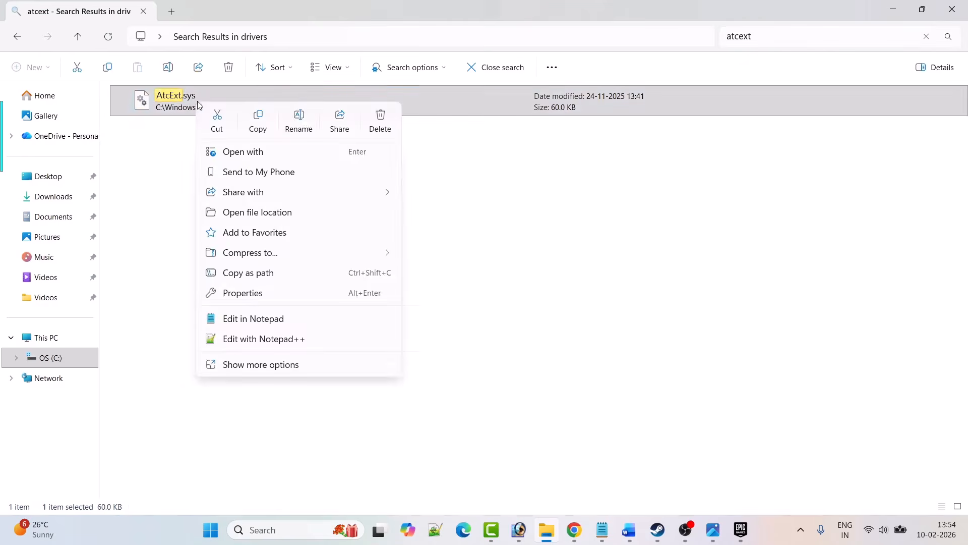
{"action": "left_click", "coordinate": [302, 124]}
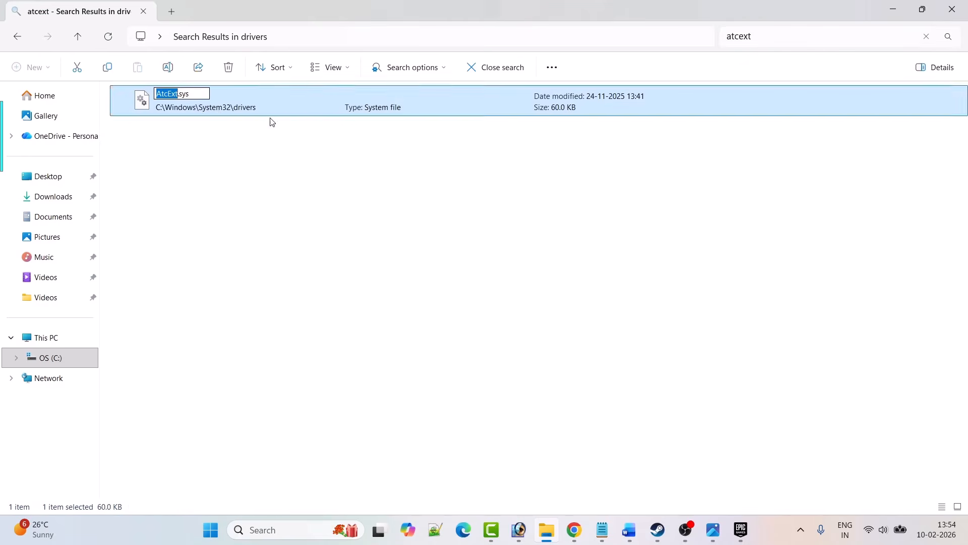
{"action": "left_click", "coordinate": [197, 94]}
{"action": "type", "text": ".old"}
{"action": "key", "text": "Return"}
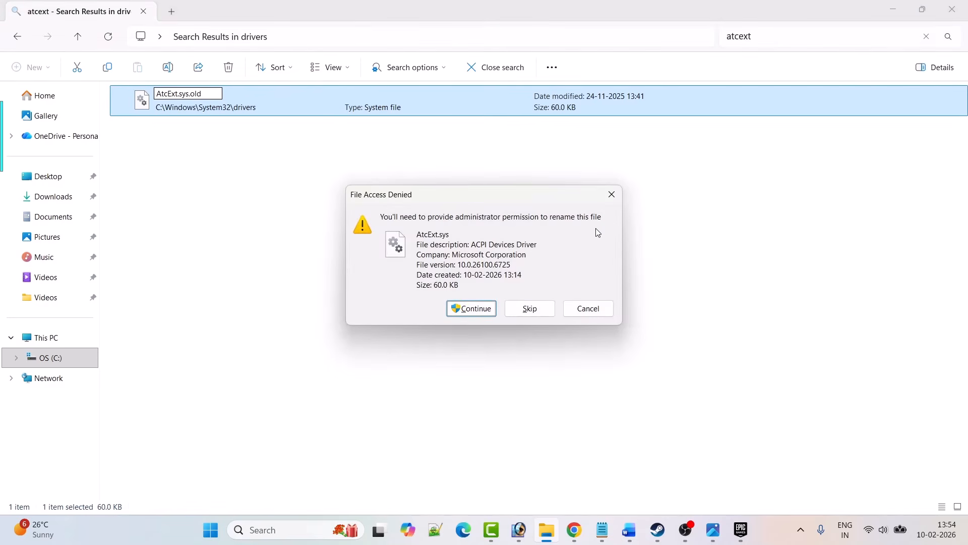
{"action": "left_click", "coordinate": [486, 309]}
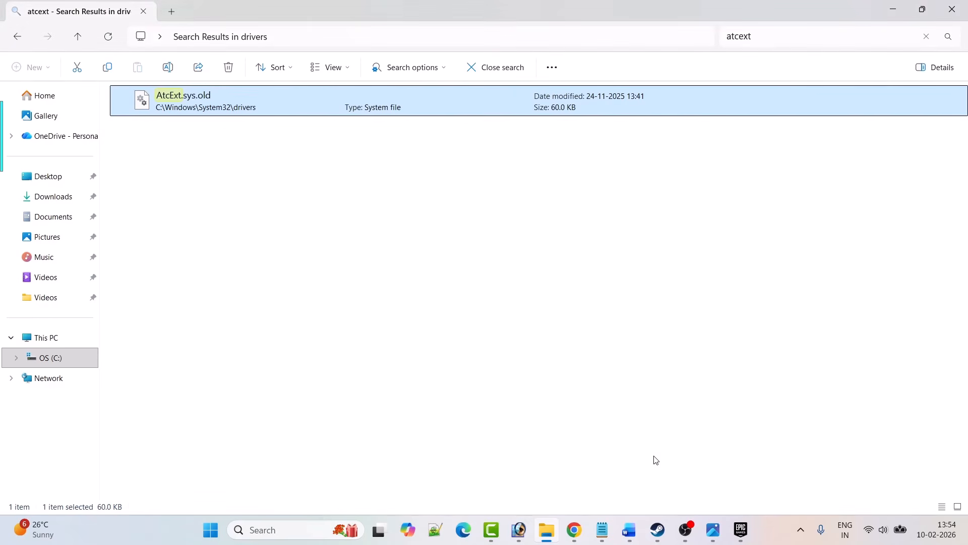
Check the Epic Games Launcher library and return to the Word document to select usbvoxTL64 in the second rename instruction.
{"action": "left_click", "coordinate": [740, 530]}
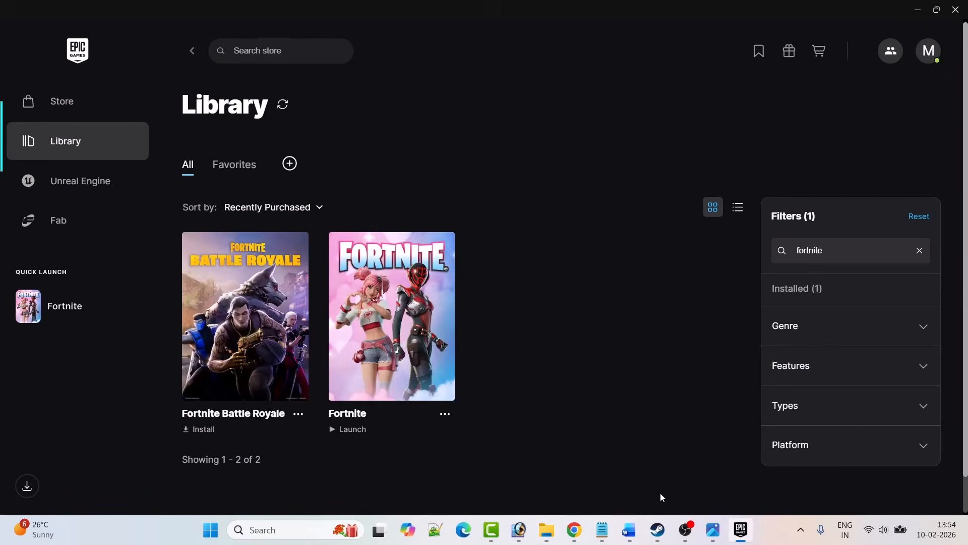
{"action": "left_click", "coordinate": [628, 530]}
{"action": "scroll", "coordinate": [504, 318], "scroll_direction": "up", "scroll_amount": 10}
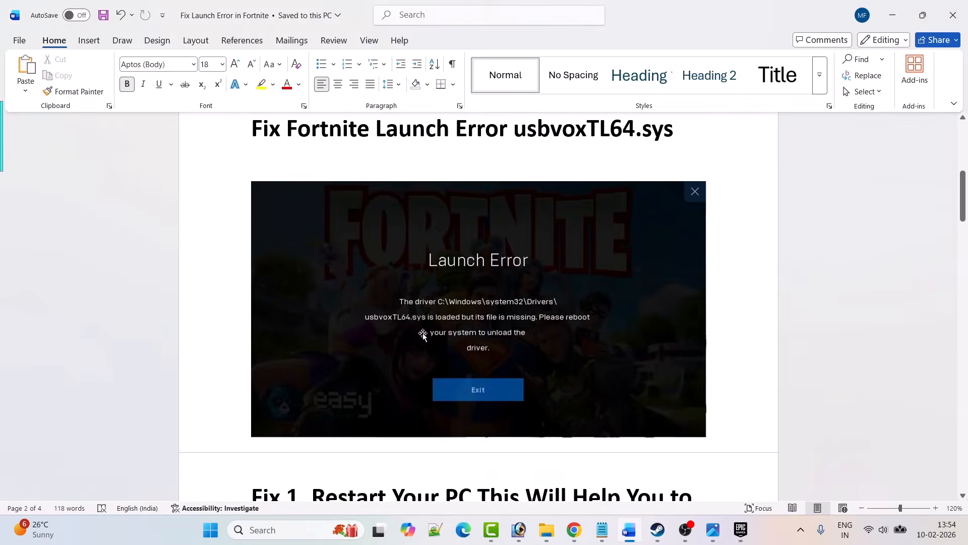
{"action": "scroll", "coordinate": [423, 336], "scroll_direction": "down", "scroll_amount": 9}
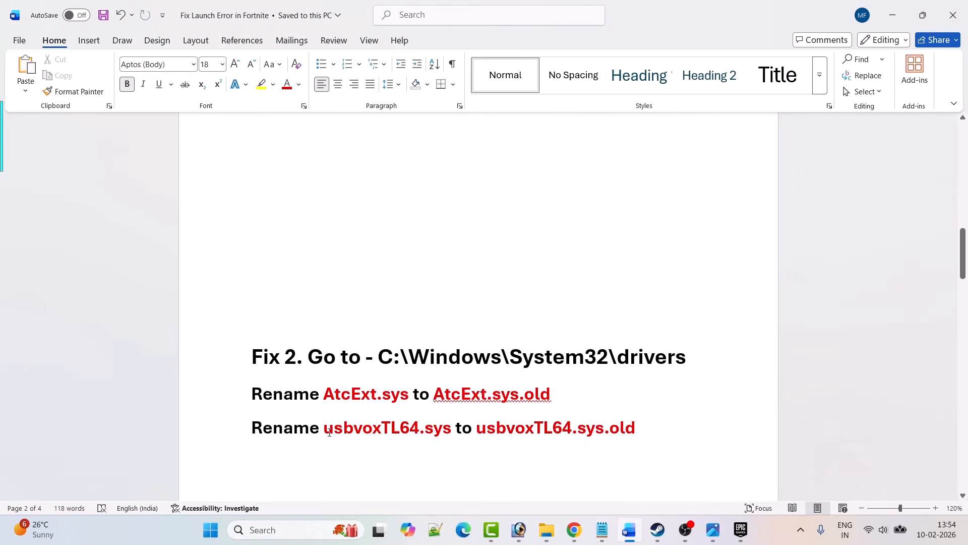
{"action": "left_click_drag", "start_coordinate": [325, 430], "coordinate": [385, 431]}
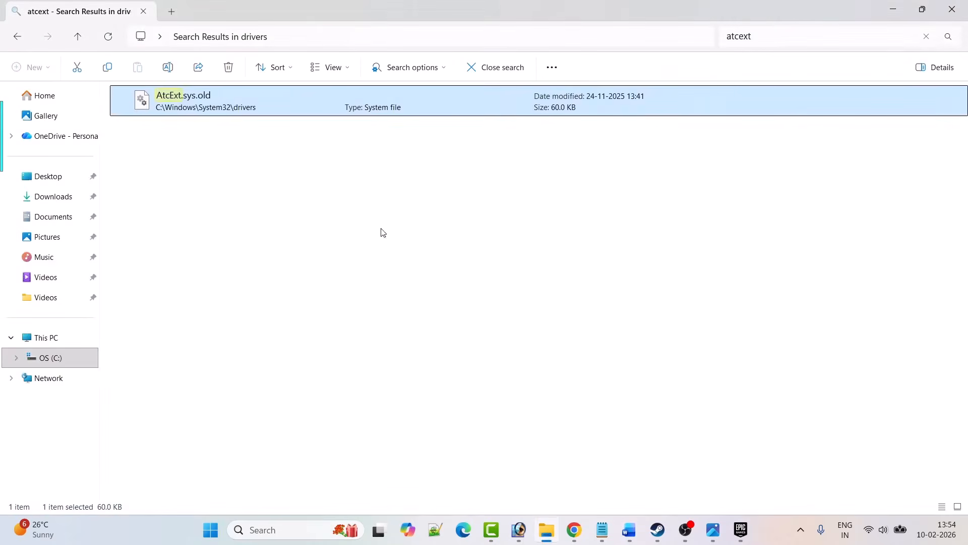
Search the drivers folder for usbvoxTL64 and rename usbvoxTL64.sys to usbvoxTL64.sys.old, granting administrator permission.
{"action": "left_click", "coordinate": [737, 40]}
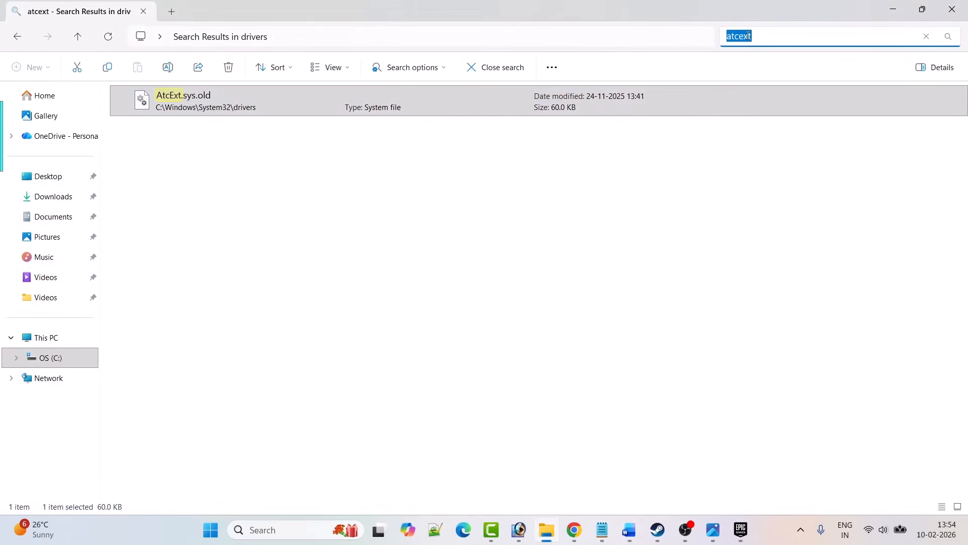
{"action": "type", "text": "usbvoxTL64"}
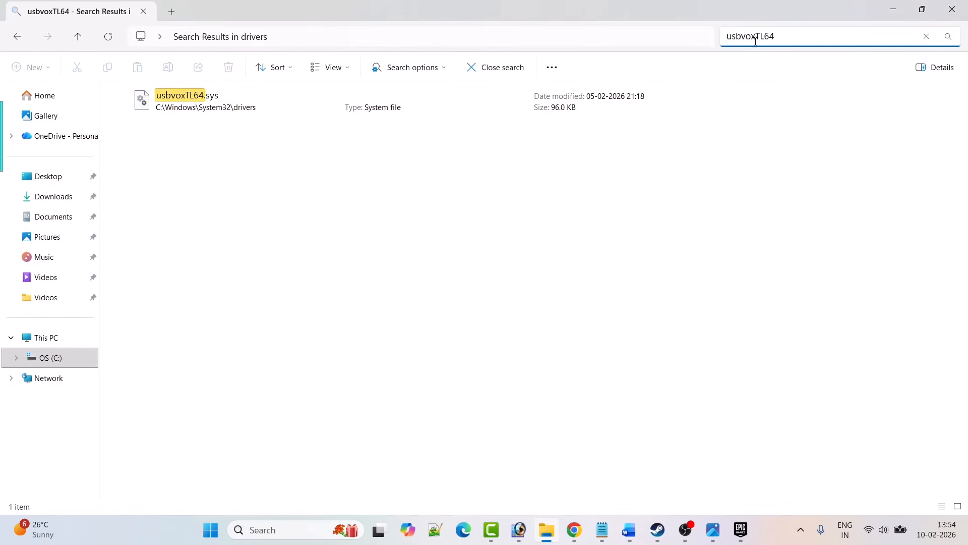
{"action": "left_click", "coordinate": [199, 98]}
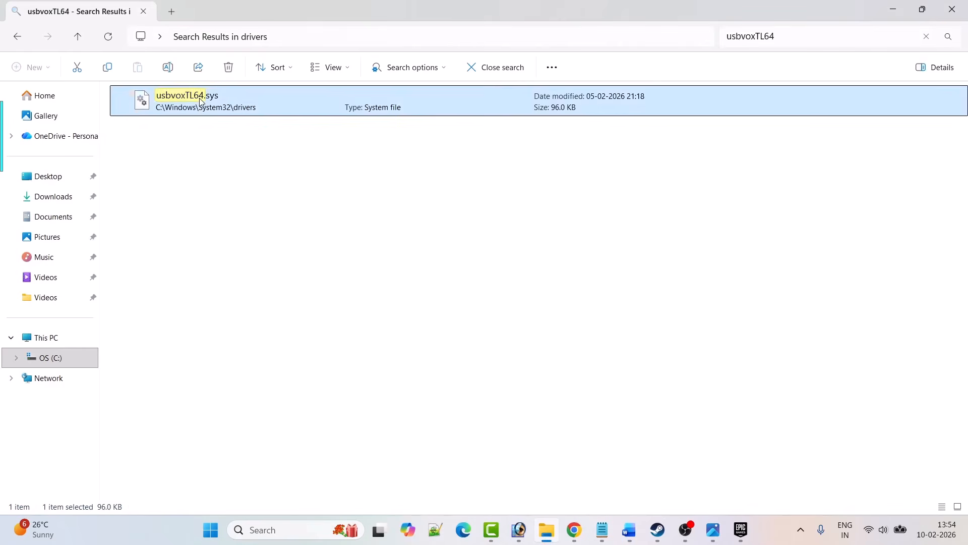
{"action": "right_click", "coordinate": [199, 97]}
{"action": "left_click", "coordinate": [305, 124]}
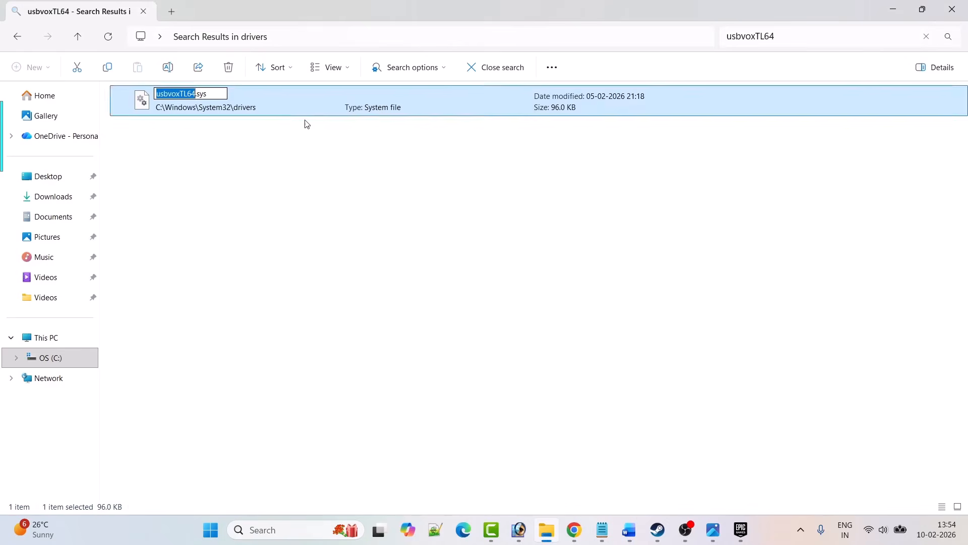
{"action": "left_click", "coordinate": [218, 93]}
{"action": "type", "text": ".old"}
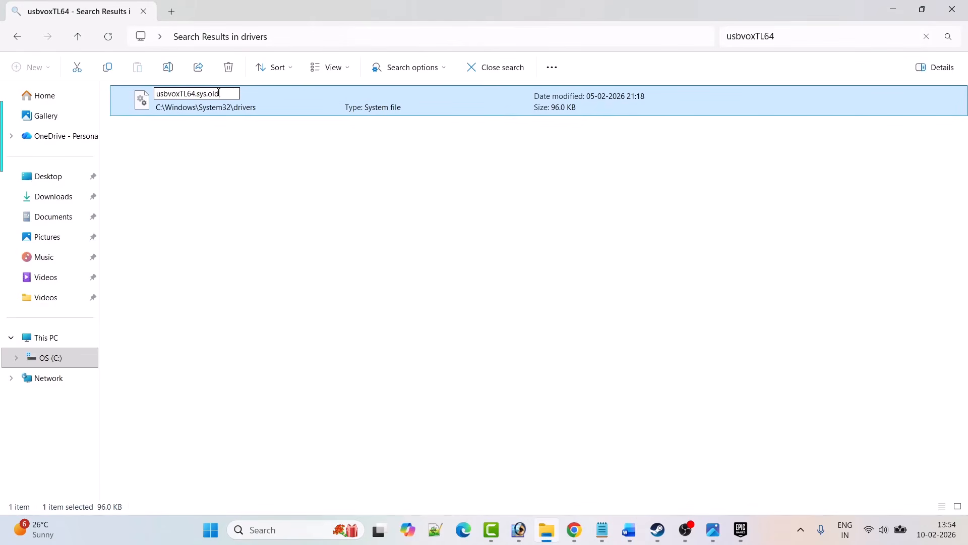
{"action": "key", "text": "Return"}
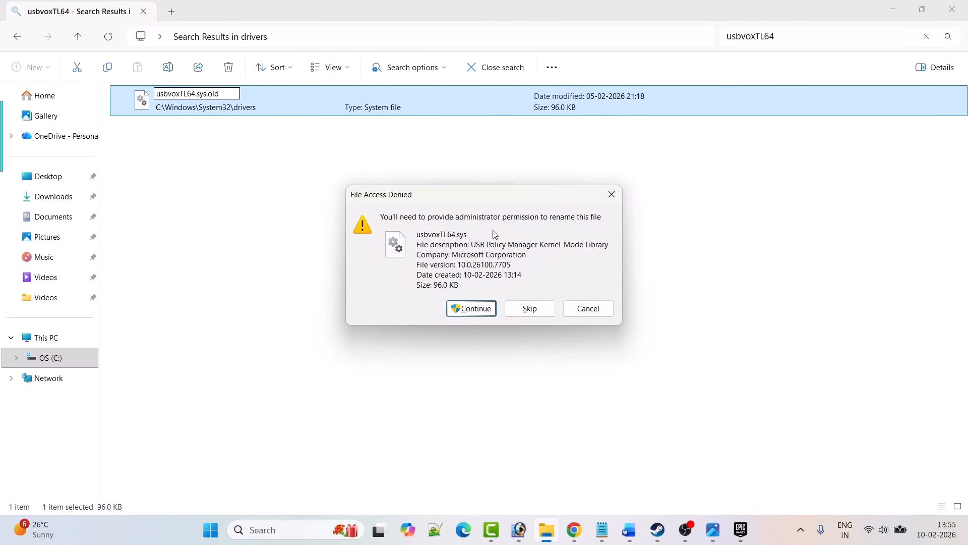
{"action": "left_click", "coordinate": [476, 308]}
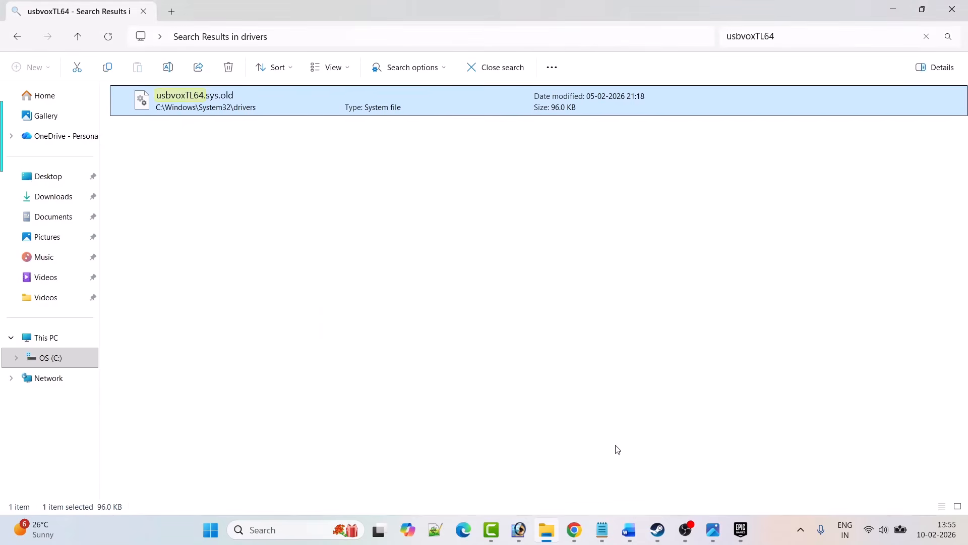
Check the Epic Games Launcher library, and return to the Word document to review the Fix 2 and Fix 3 instructions.
{"action": "left_click", "coordinate": [741, 530]}
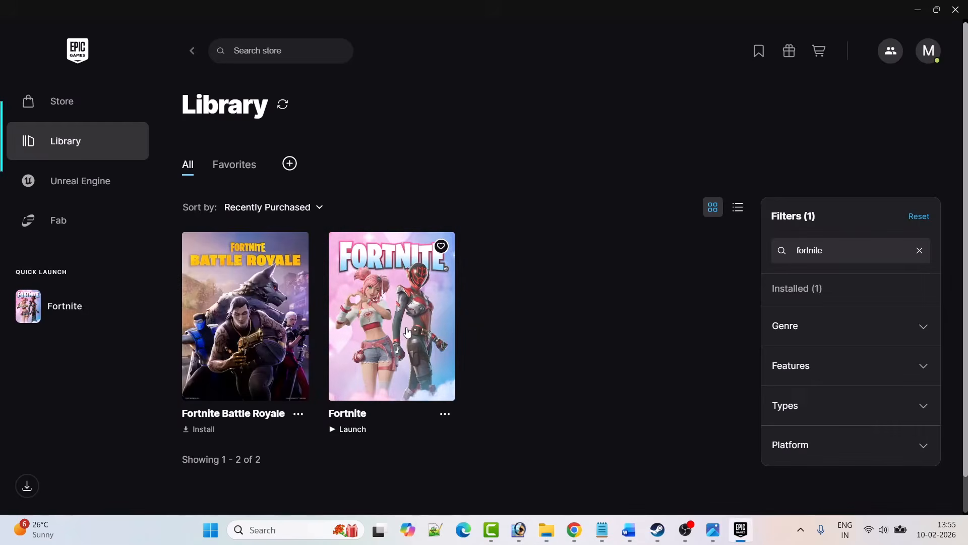
{"action": "key", "text": "alt+Tab"}
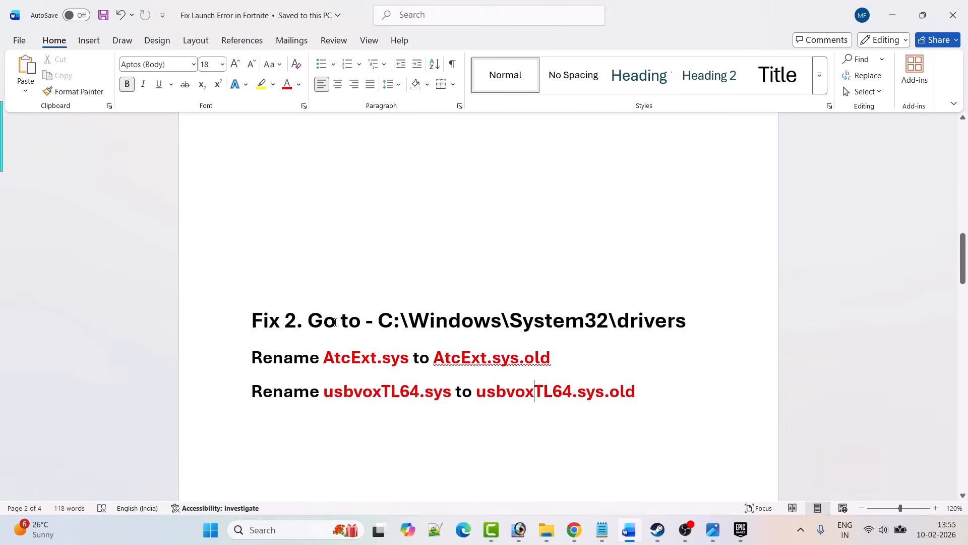
{"action": "left_click_drag", "start_coordinate": [264, 323], "coordinate": [646, 395]}
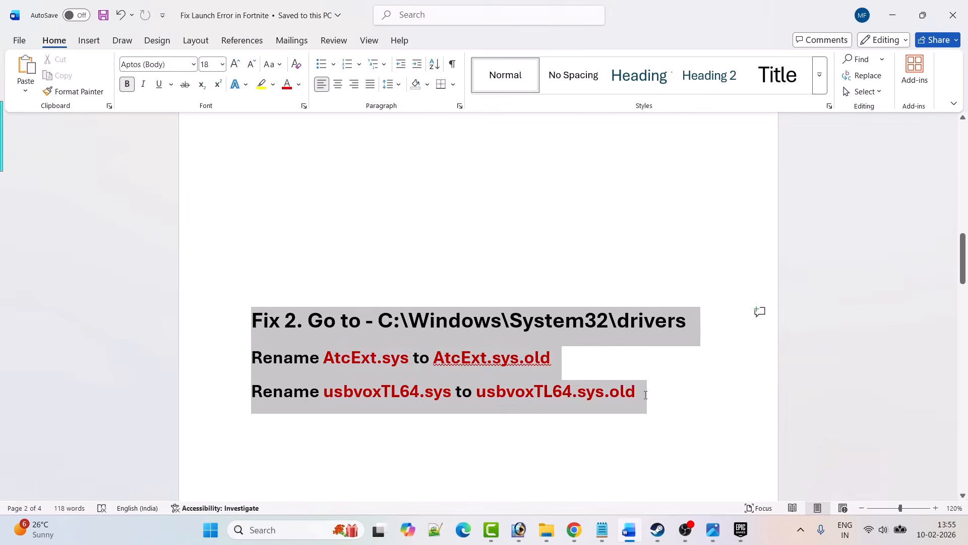
{"action": "left_click", "coordinate": [442, 398]}
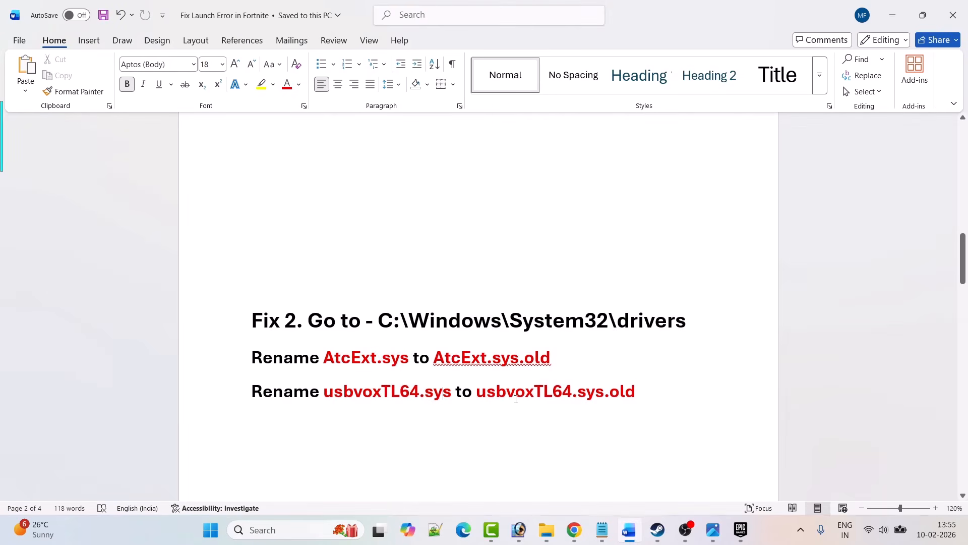
{"action": "scroll", "coordinate": [515, 398], "scroll_direction": "down", "scroll_amount": 8}
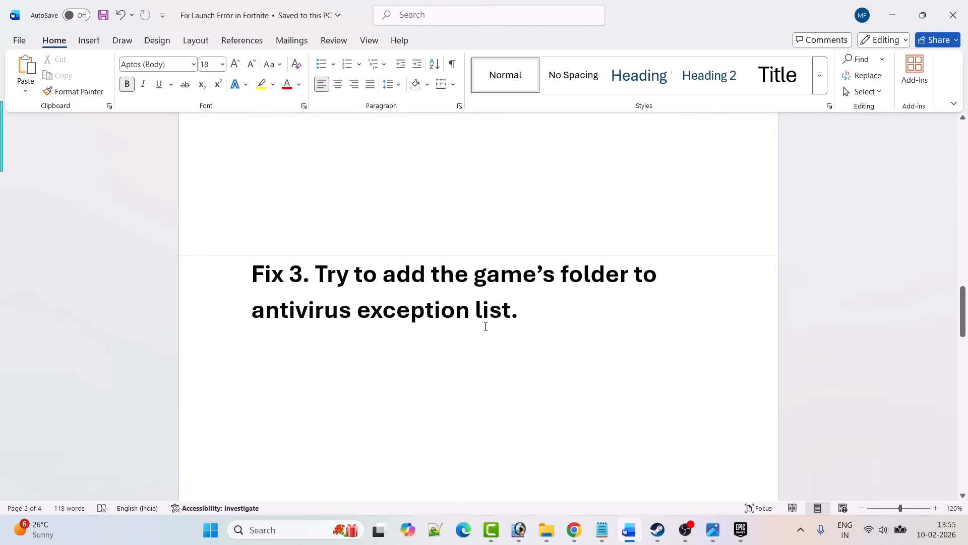
Search Windows for Windows Security and open it.
{"action": "left_click", "coordinate": [276, 530]}
{"action": "type", "text": "w"}
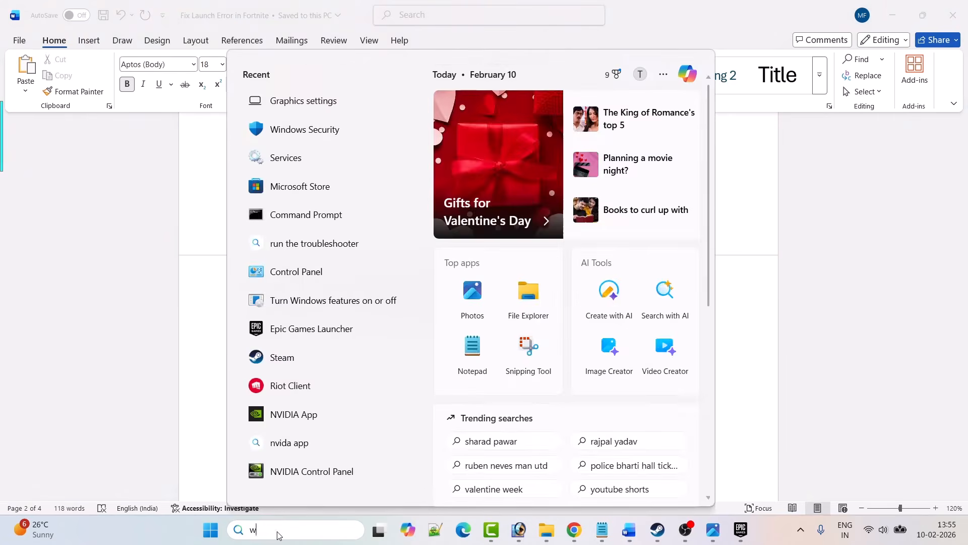
{"action": "type", "text": "indows se"}
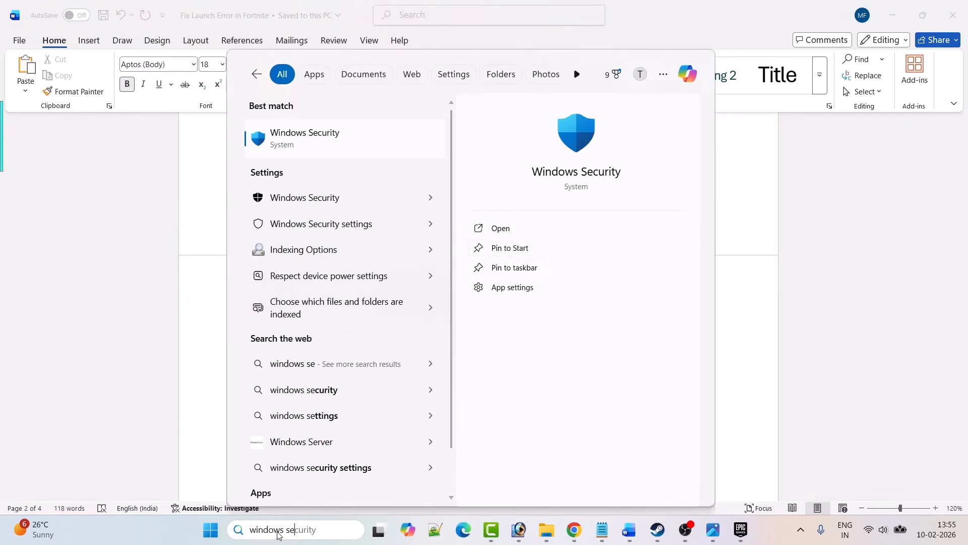
{"action": "left_click", "coordinate": [515, 230]}
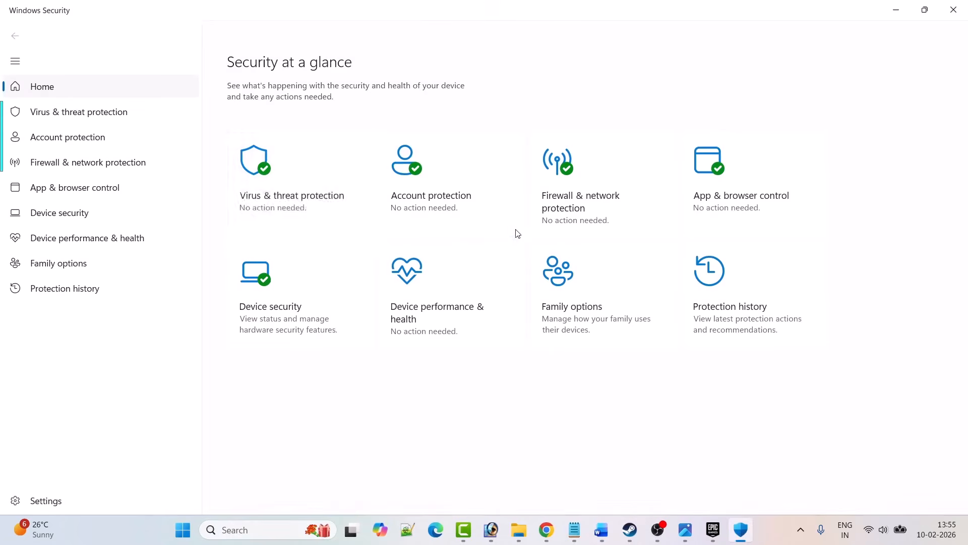
Open the antivirus exclusions list from the Virus & threat protection settings.
{"action": "left_click", "coordinate": [298, 201]}
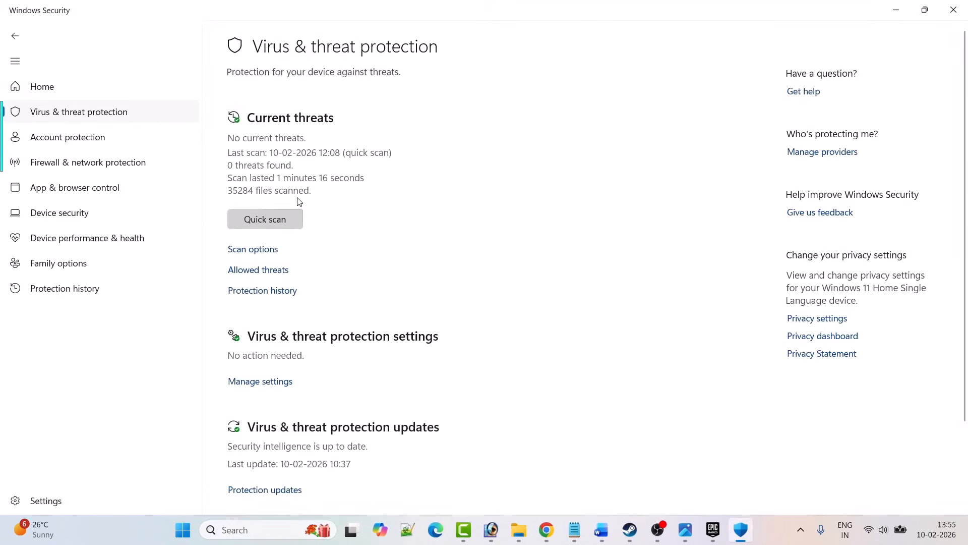
{"action": "scroll", "coordinate": [286, 272], "scroll_direction": "down", "scroll_amount": 3}
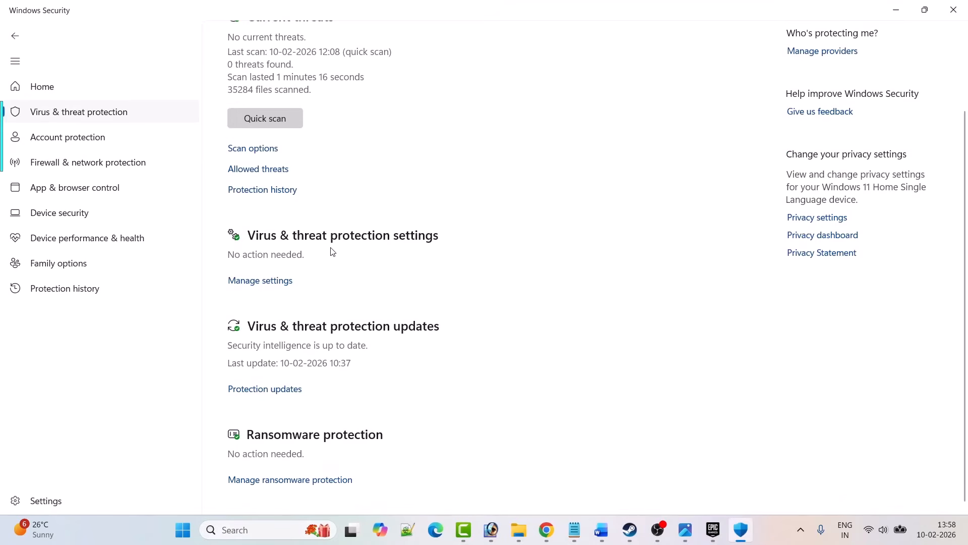
{"action": "left_click", "coordinate": [273, 281]}
{"action": "scroll", "coordinate": [456, 300], "scroll_direction": "down", "scroll_amount": 5}
{"action": "scroll", "coordinate": [457, 300], "scroll_direction": "down", "scroll_amount": 5}
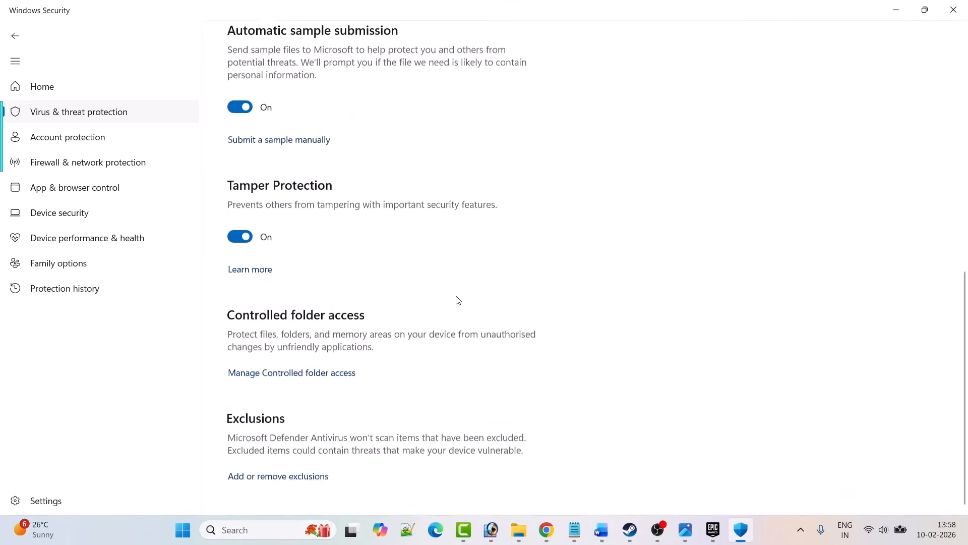
{"action": "left_click", "coordinate": [295, 479]}
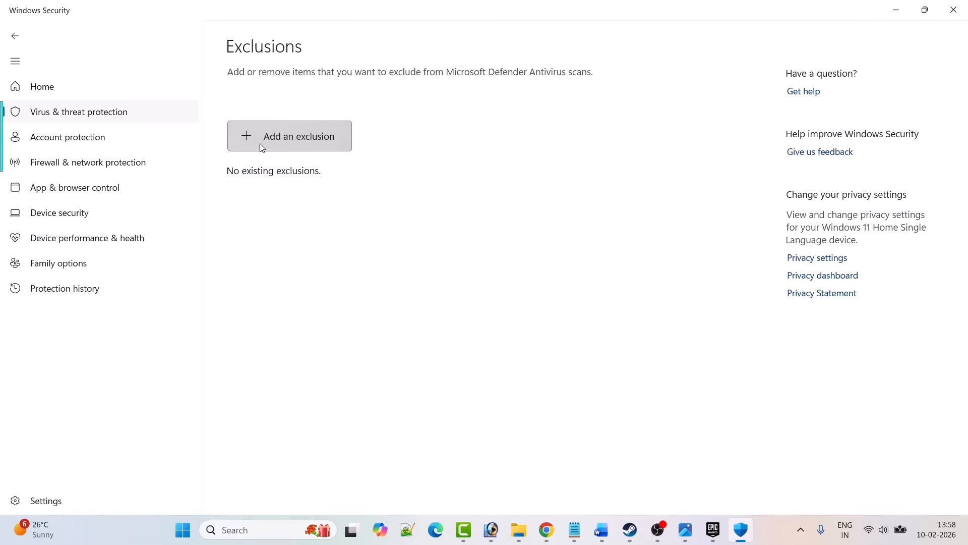
Add a folder exclusion for C:\Program Files\Epic Games\Fortnite\FortniteGame.
{"action": "left_click", "coordinate": [262, 147]}
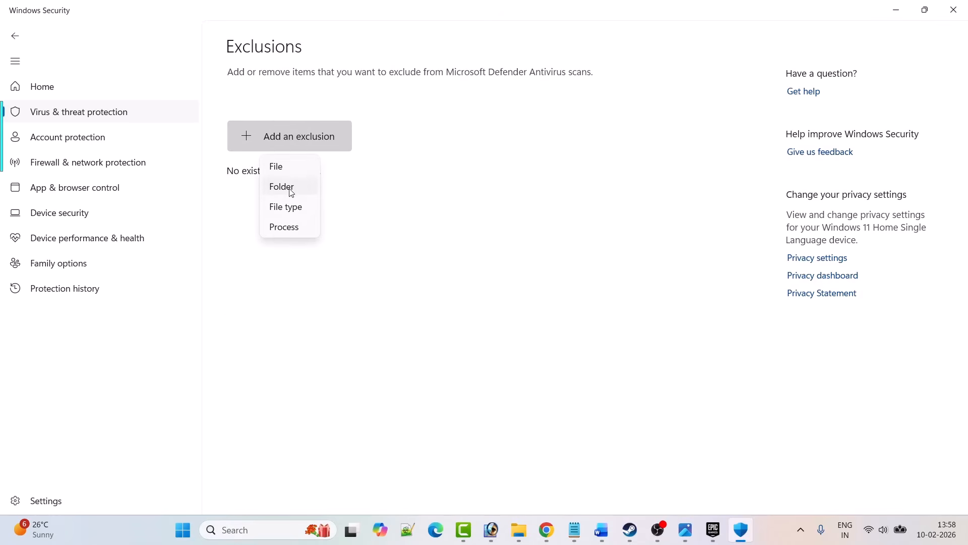
{"action": "left_click", "coordinate": [292, 193]}
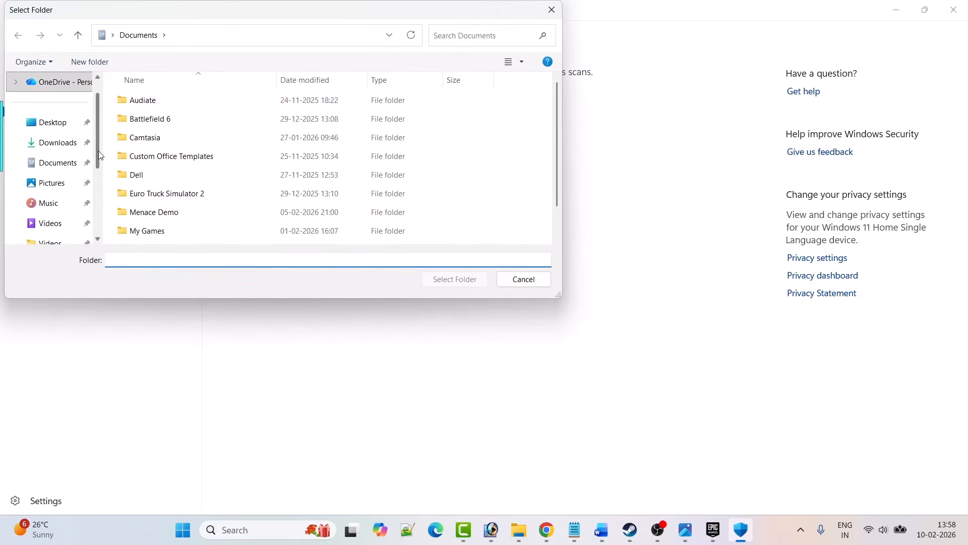
{"action": "left_click_drag", "start_coordinate": [100, 156], "coordinate": [103, 222]}
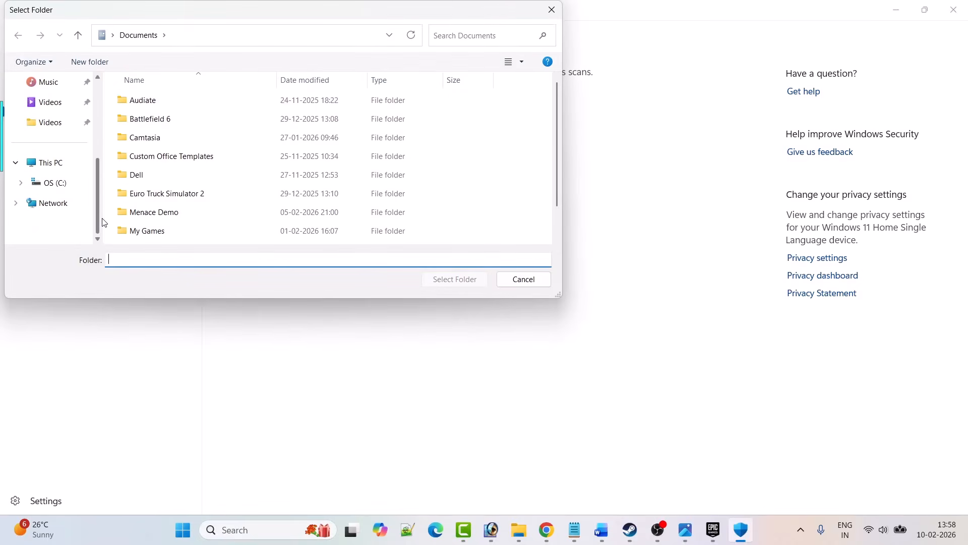
{"action": "left_click", "coordinate": [55, 168]}
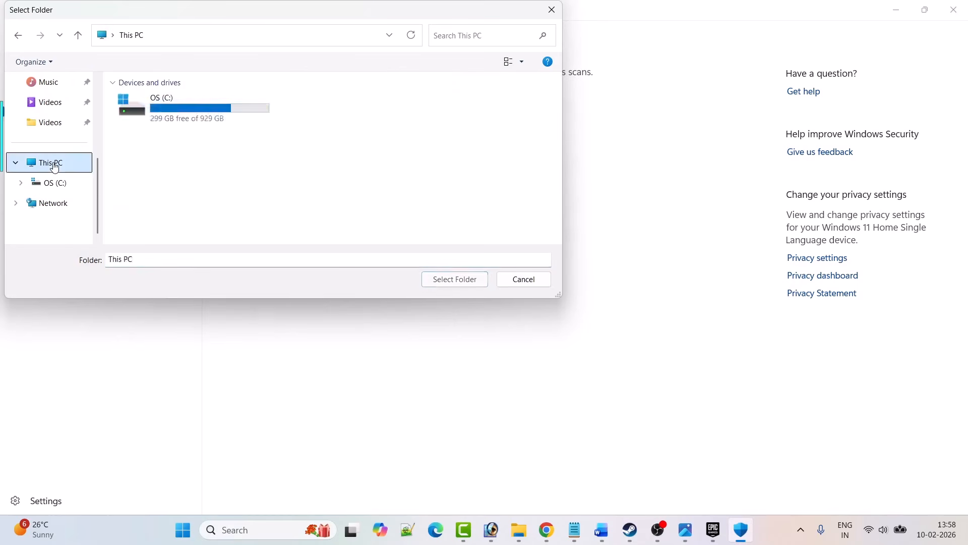
{"action": "double_click", "coordinate": [190, 118]}
{"action": "key", "text": "p"}
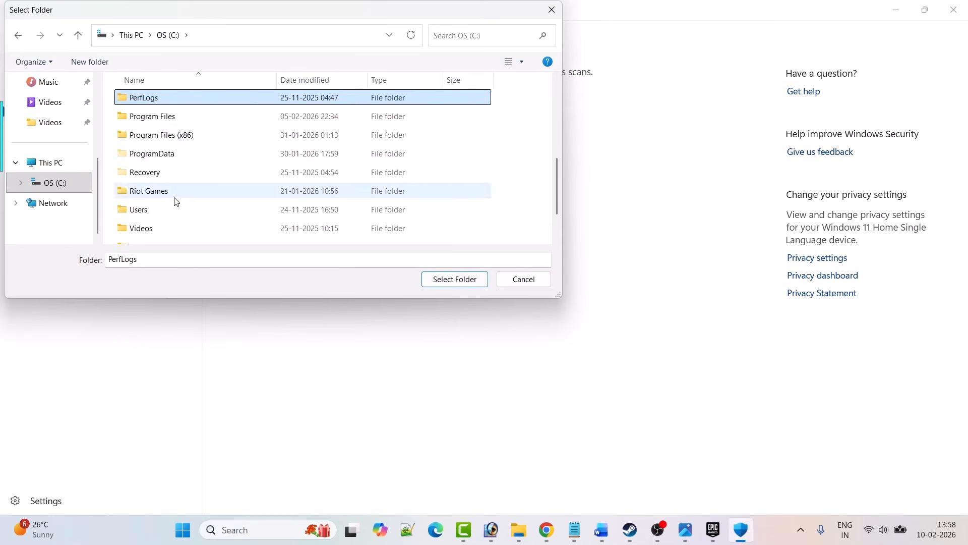
{"action": "double_click", "coordinate": [174, 117]}
{"action": "left_click", "coordinate": [177, 135]}
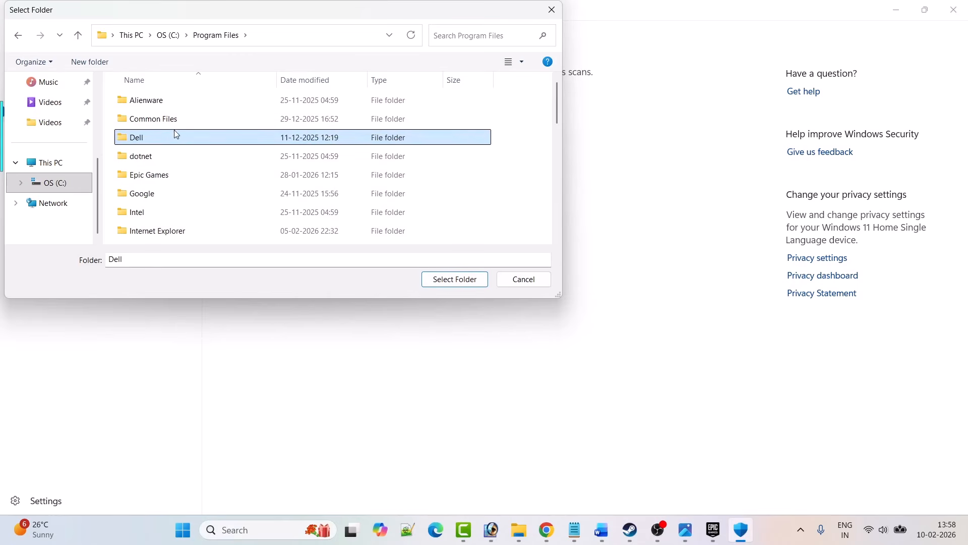
{"action": "double_click", "coordinate": [156, 175]}
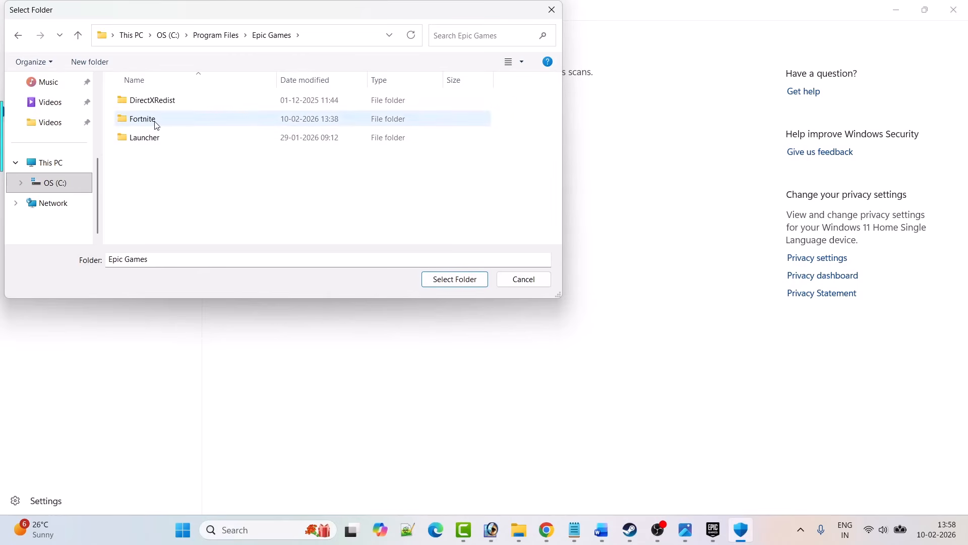
{"action": "double_click", "coordinate": [142, 119]}
{"action": "left_click", "coordinate": [161, 156]}
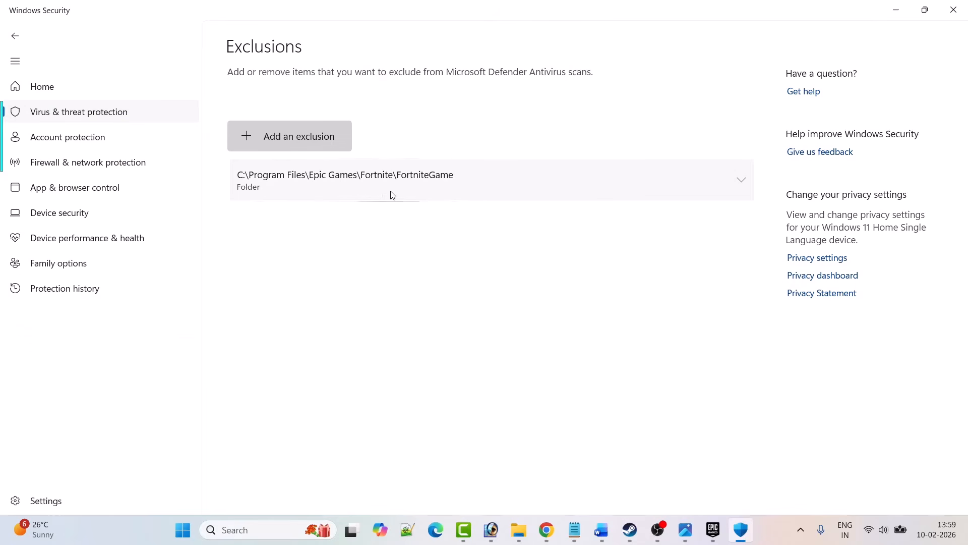
Check the Epic Games Launcher library, and return to the Word document to read Fix 4 about disabling VPN and antivirus software.
{"action": "left_click", "coordinate": [712, 529]}
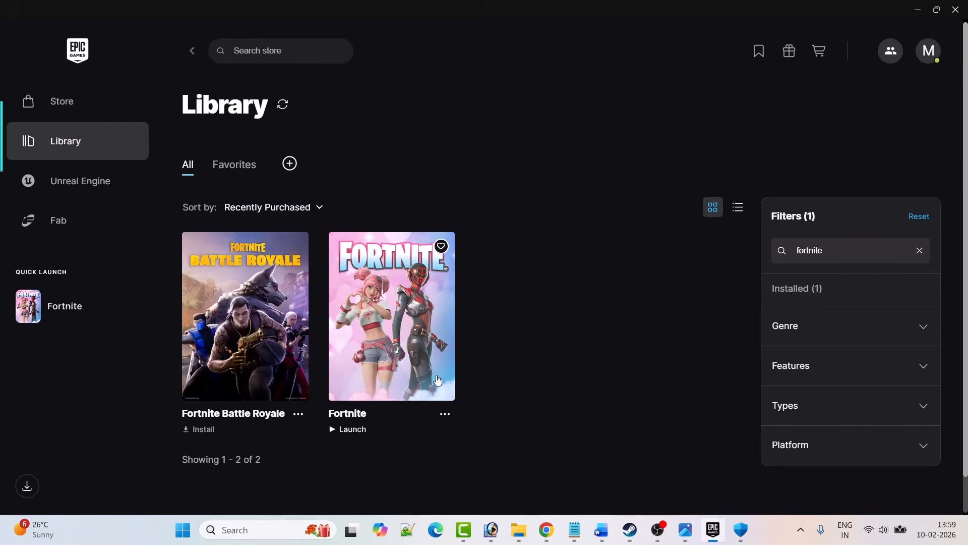
{"action": "left_click", "coordinate": [602, 529]}
{"action": "scroll", "coordinate": [570, 279], "scroll_direction": "up", "scroll_amount": 1}
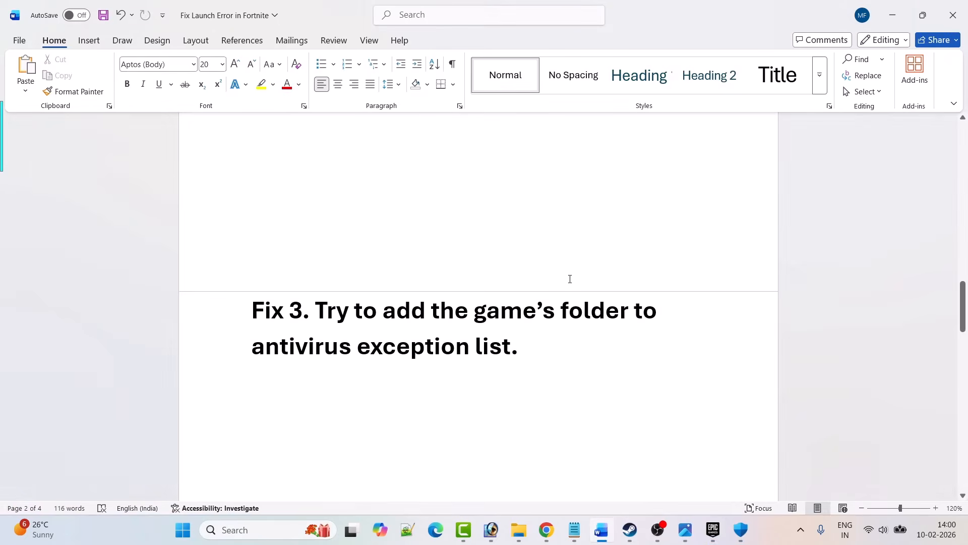
{"action": "scroll", "coordinate": [569, 279], "scroll_direction": "down", "scroll_amount": 6}
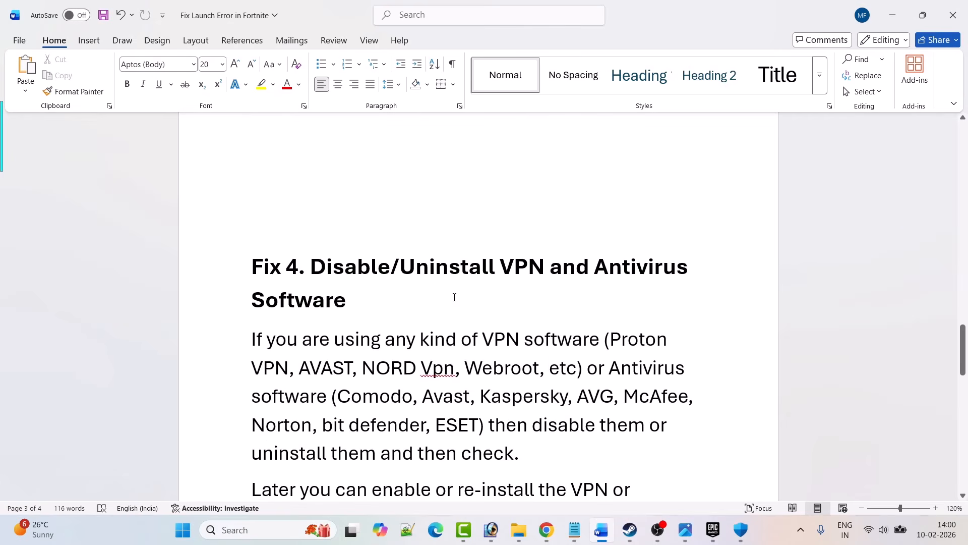
{"action": "scroll", "coordinate": [455, 297], "scroll_direction": "down", "scroll_amount": 2}
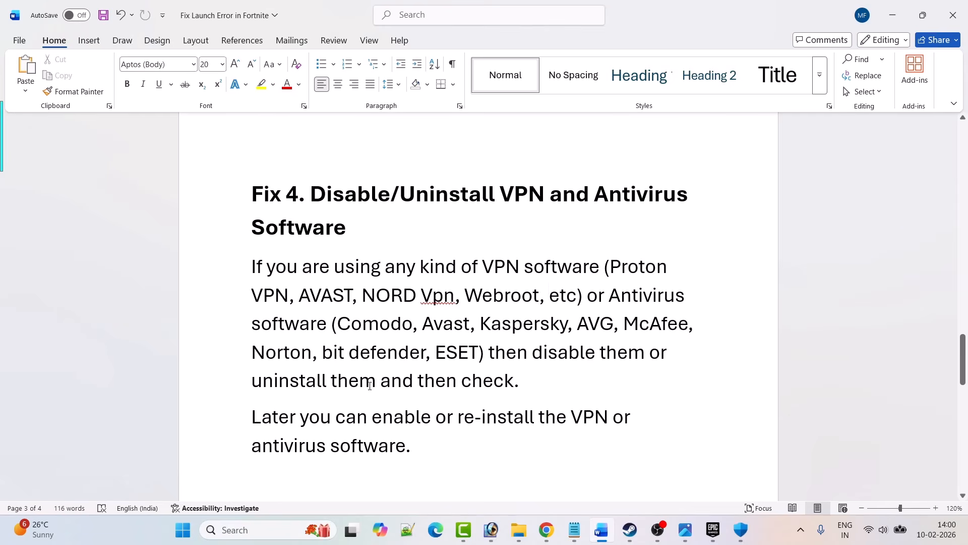
{"action": "scroll", "coordinate": [511, 379], "scroll_direction": "down", "scroll_amount": 1}
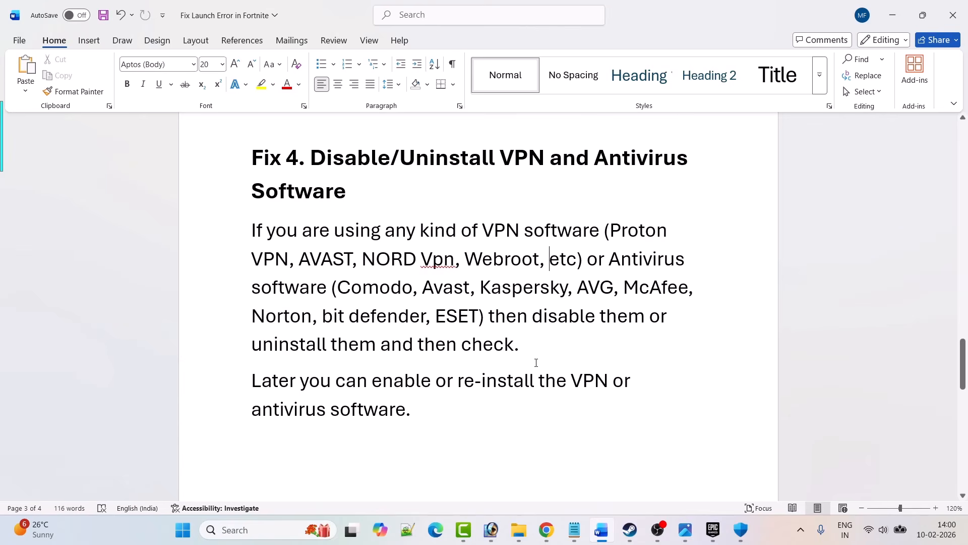
Review the AtcExt.sys and usbvoxTL64.sys launch error sections near the start of the Word document.
{"action": "scroll", "coordinate": [536, 362], "scroll_direction": "up", "scroll_amount": 20}
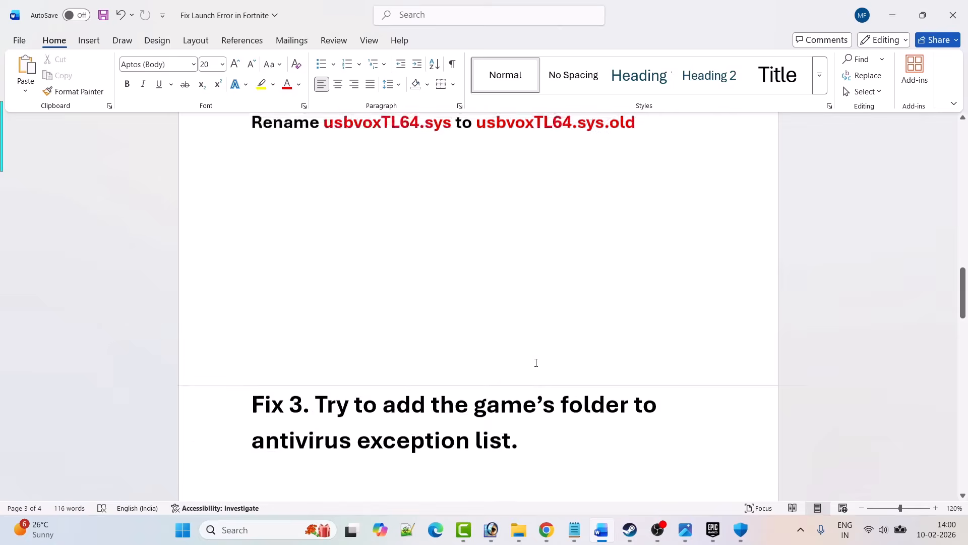
{"action": "scroll", "coordinate": [536, 362], "scroll_direction": "up", "scroll_amount": 7}
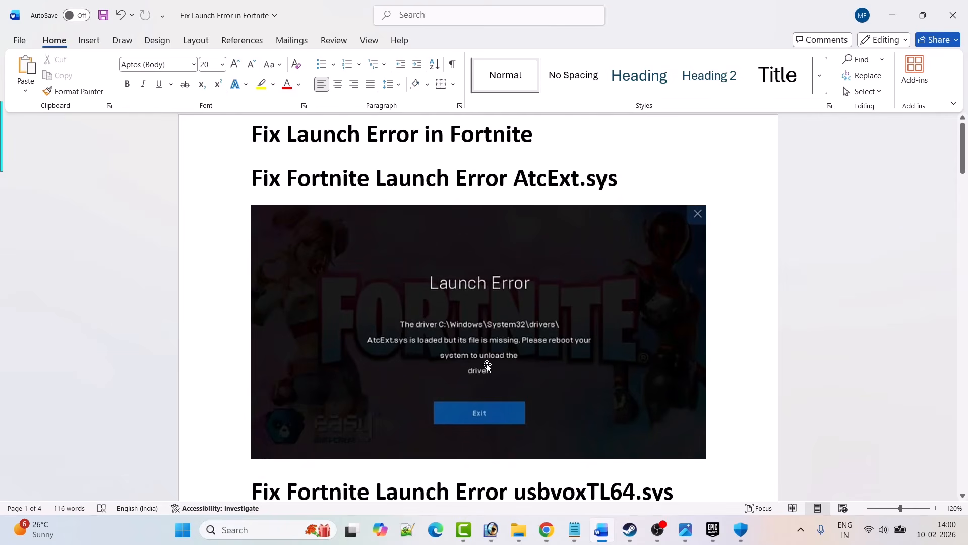
{"action": "scroll", "coordinate": [499, 369], "scroll_direction": "down", "scroll_amount": 5}
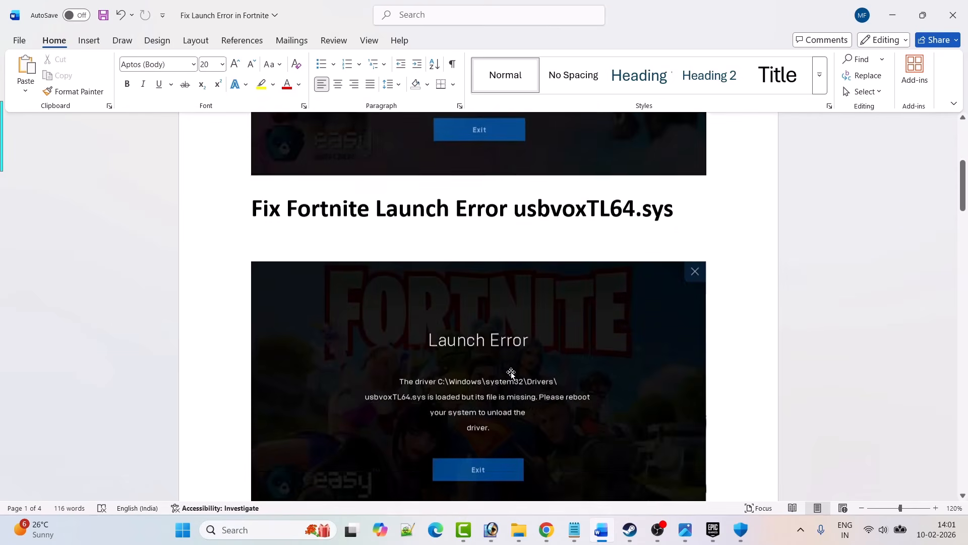
{"action": "scroll", "coordinate": [510, 373], "scroll_direction": "down", "scroll_amount": 2}
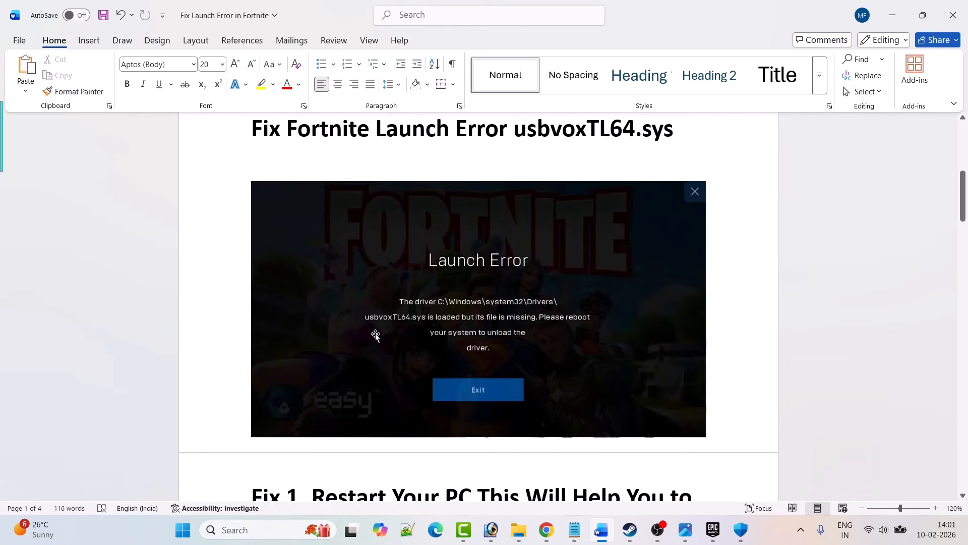